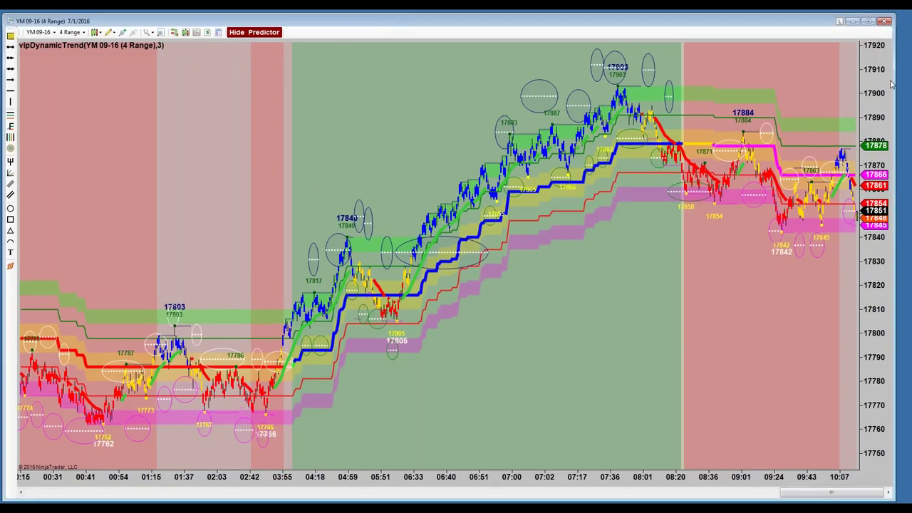
# Widen the YM chart, spread the bars across 05:00–10:20, and slightly compress the fixed price scale
pyautogui.moveTo(893, 80); pyautogui.dragTo(906, 79)
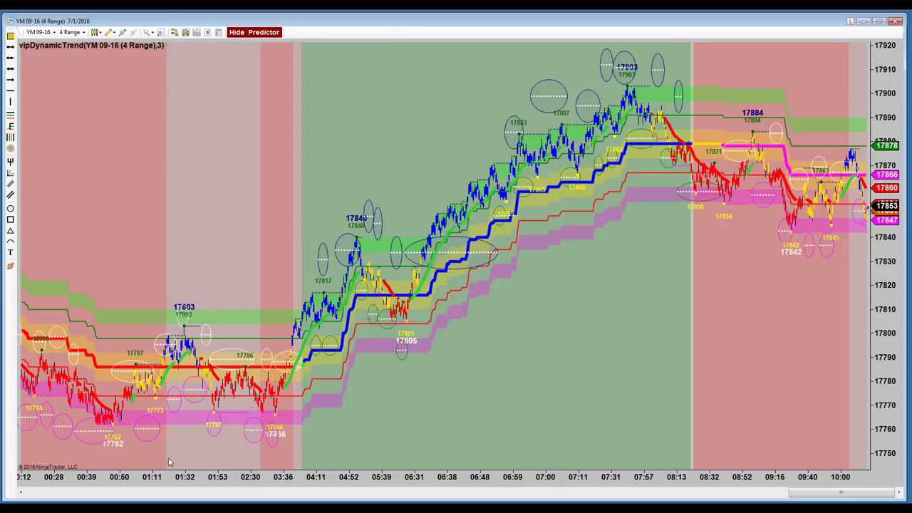
pyautogui.moveTo(302, 479); pyautogui.dragTo(410, 479)
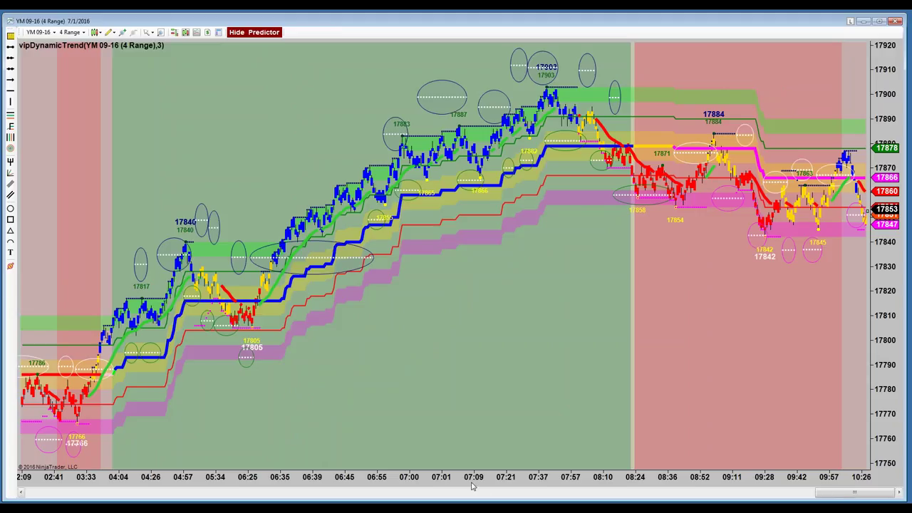
pyautogui.scroll(1, 467, 487)
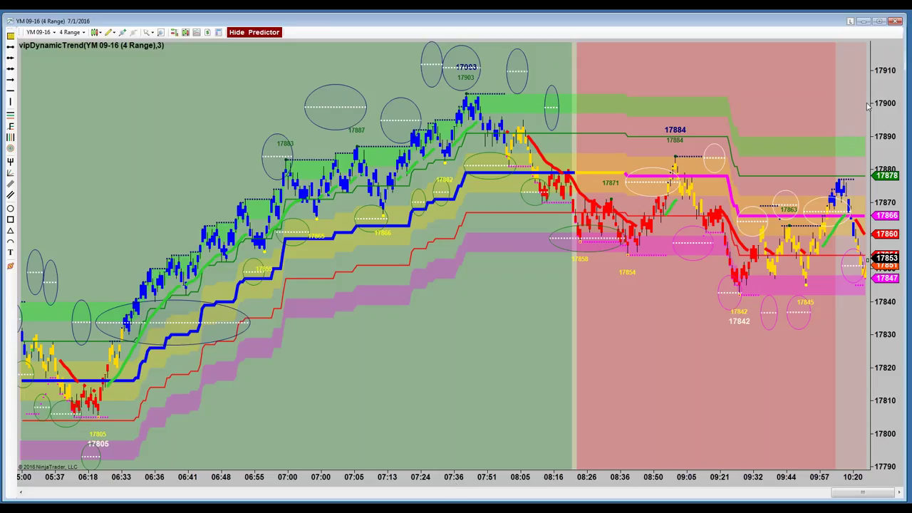
pyautogui.moveTo(890, 116); pyautogui.dragTo(886, 125)
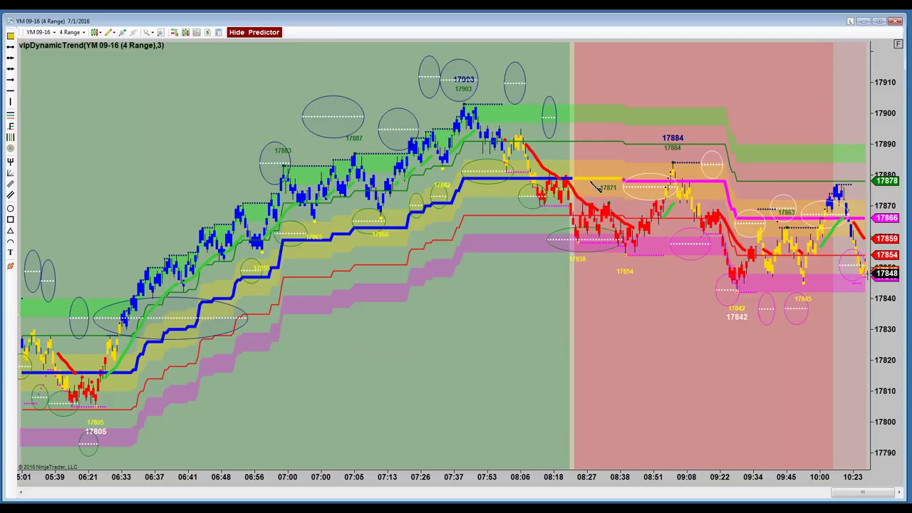
# Place a bright green horizontal line across the YM chart at about 17880
pyautogui.click(563, 173)
# Nudge the first line, add a second green horizontal line at 17845, and zoom to bars from 06:38
pyautogui.moveTo(558, 173); pyautogui.dragTo(555, 177)
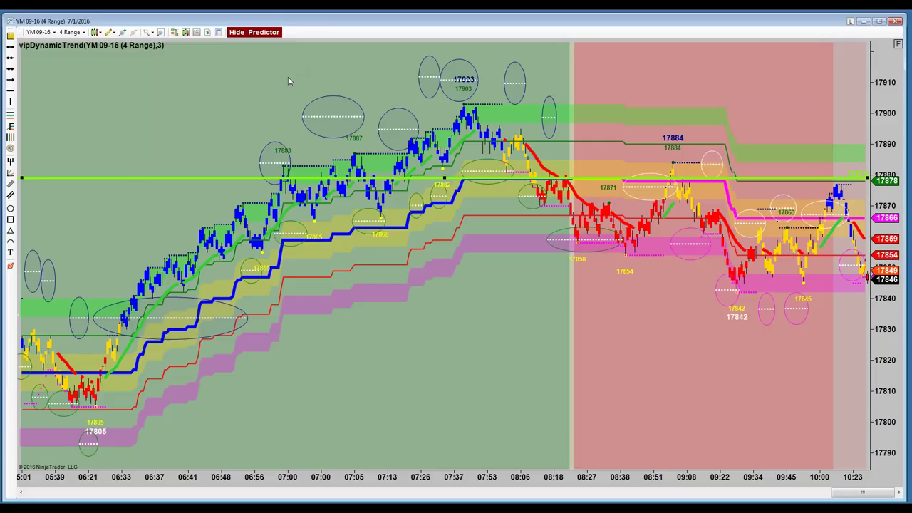
pyautogui.click(10, 114)
pyautogui.click(607, 289)
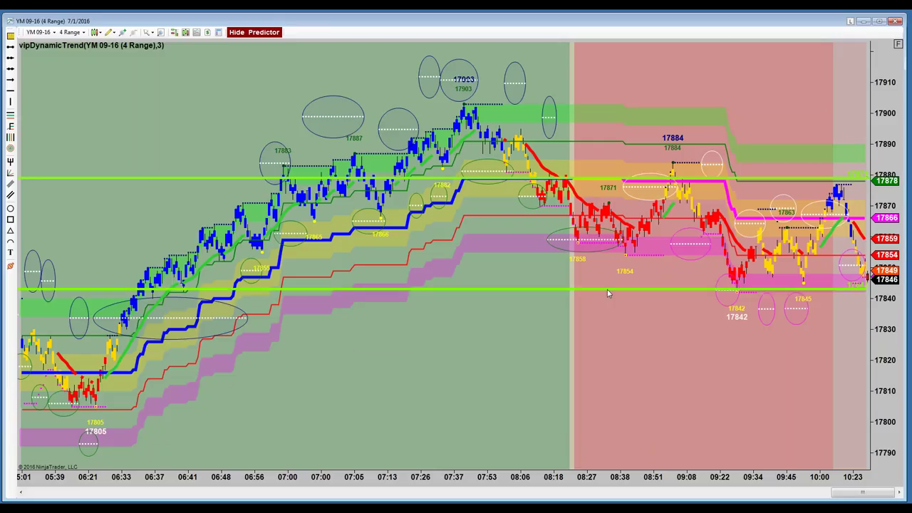
pyautogui.click(606, 288)
pyautogui.moveTo(558, 492); pyautogui.dragTo(512, 493)
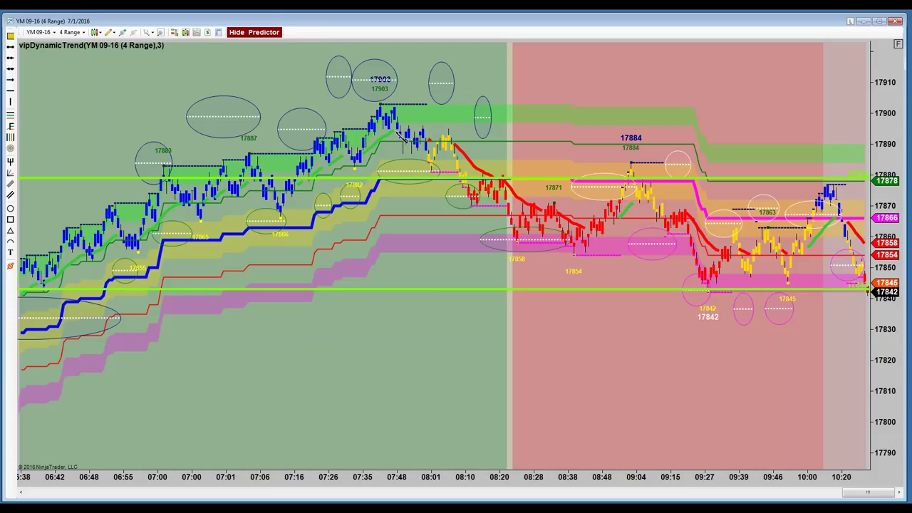
# Draw blue arrows down from the 07:48 high to the pullback low and back up near 08:01
pyautogui.moveTo(431, 176)
pyautogui.mouseDown()
pyautogui.moveTo(401, 137)
pyautogui.moveTo(434, 180)
pyautogui.mouseUp()
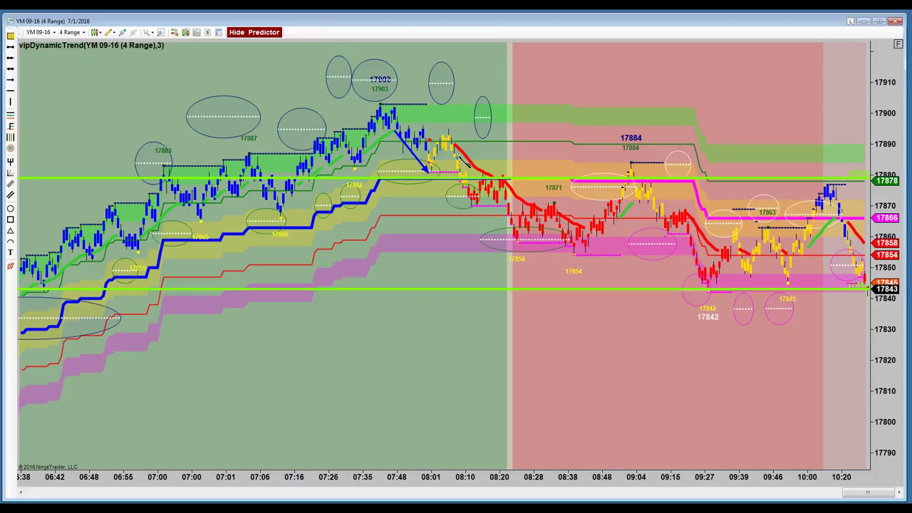
pyautogui.moveTo(429, 171); pyautogui.dragTo(440, 131)
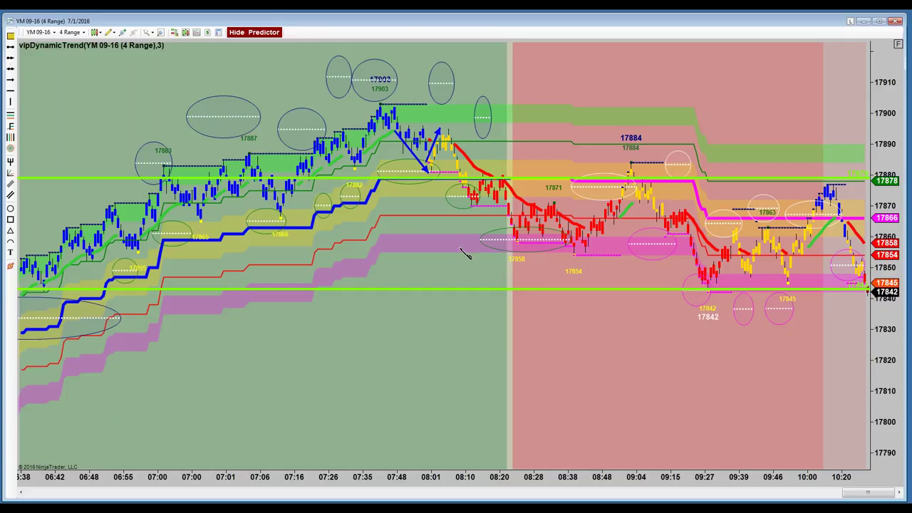
# Draw a blue line at the 17856 support and a blue arrow rising from it to the 17884 high
pyautogui.click(631, 248)
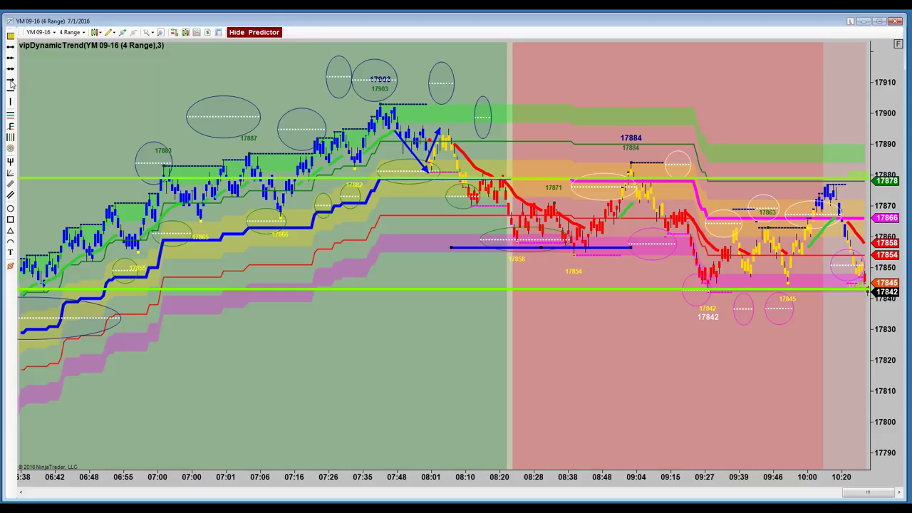
pyautogui.click(11, 84)
pyautogui.click(556, 248)
pyautogui.click(574, 212)
pyautogui.moveTo(595, 204); pyautogui.dragTo(613, 184)
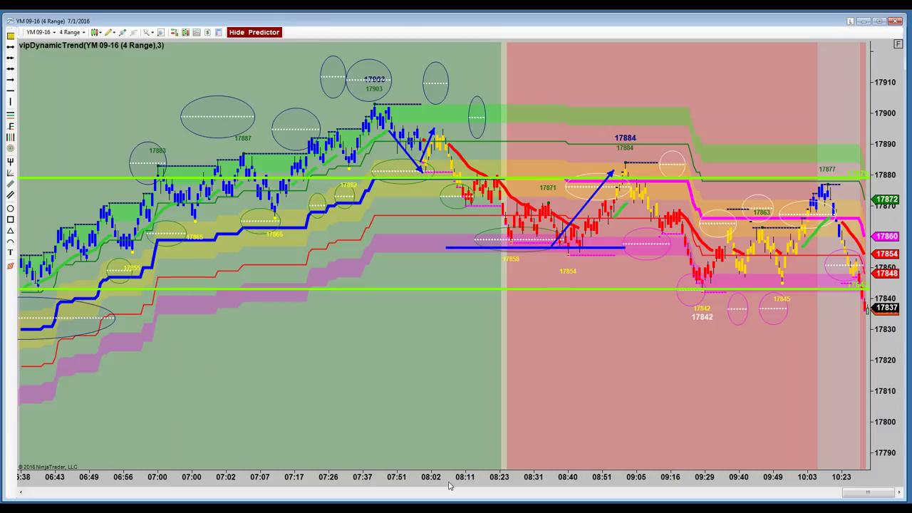
# Stretch the price scale, extend the support line to 09:22, and circle the 09:18 bars with a blue ellipse
pyautogui.scroll(-5, 428, 487)
pyautogui.moveTo(879, 184); pyautogui.dragTo(890, 138)
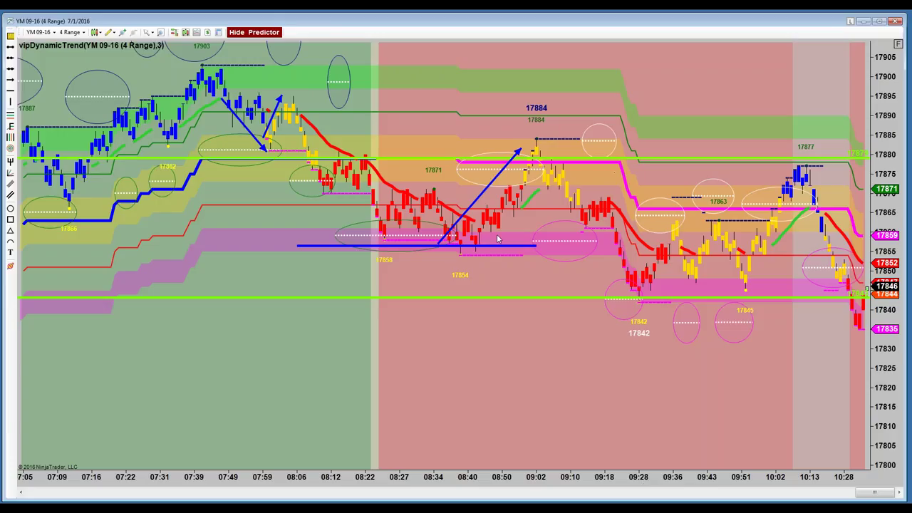
pyautogui.moveTo(534, 246); pyautogui.dragTo(643, 245)
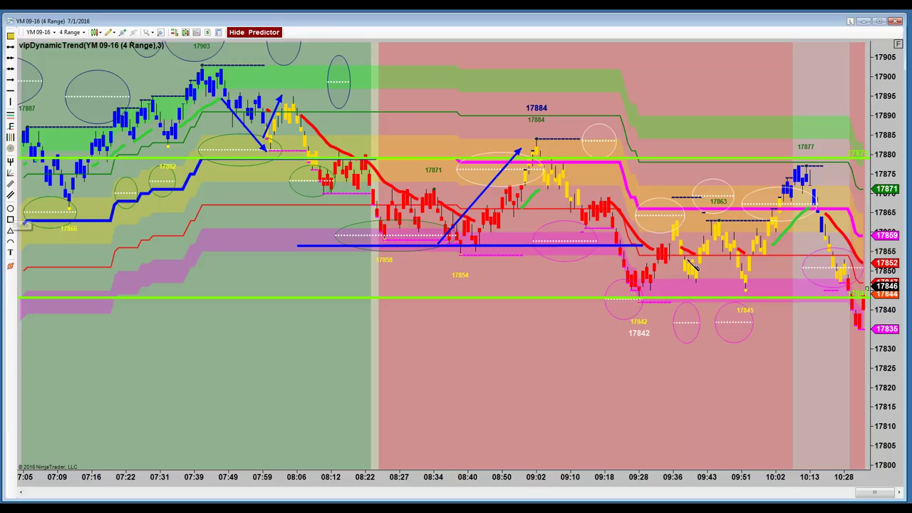
pyautogui.moveTo(601, 235); pyautogui.dragTo(636, 258)
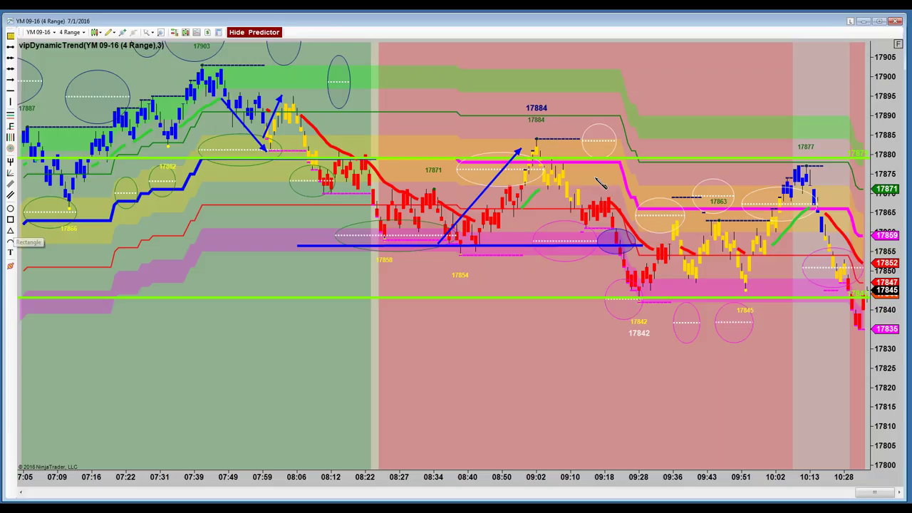
# Box the blue bars near 10:13 with a shaded rectangle and start a trend line at the 09:51 low
pyautogui.moveTo(788, 165); pyautogui.dragTo(820, 196)
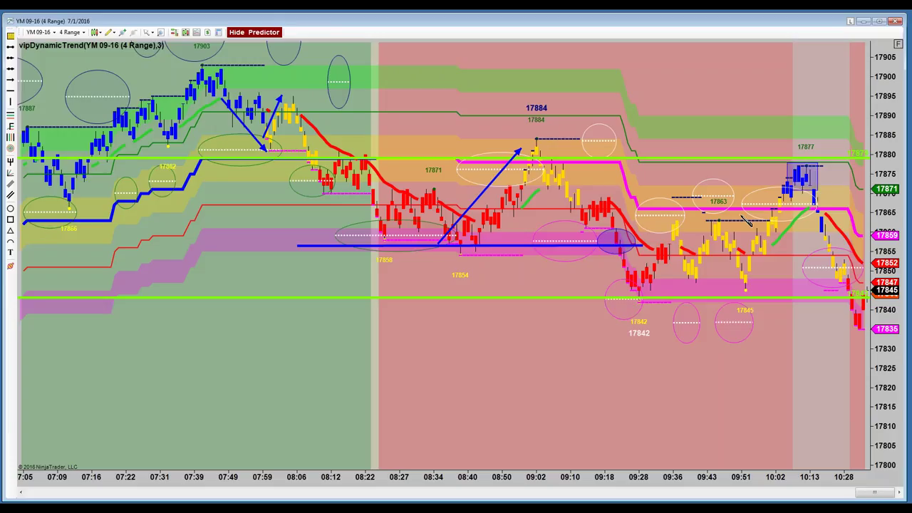
pyautogui.moveTo(743, 293); pyautogui.dragTo(825, 175)
# Anchor the trend line's end at the 10:13 high and shift the chart left to open space past the last bar
pyautogui.click(824, 173)
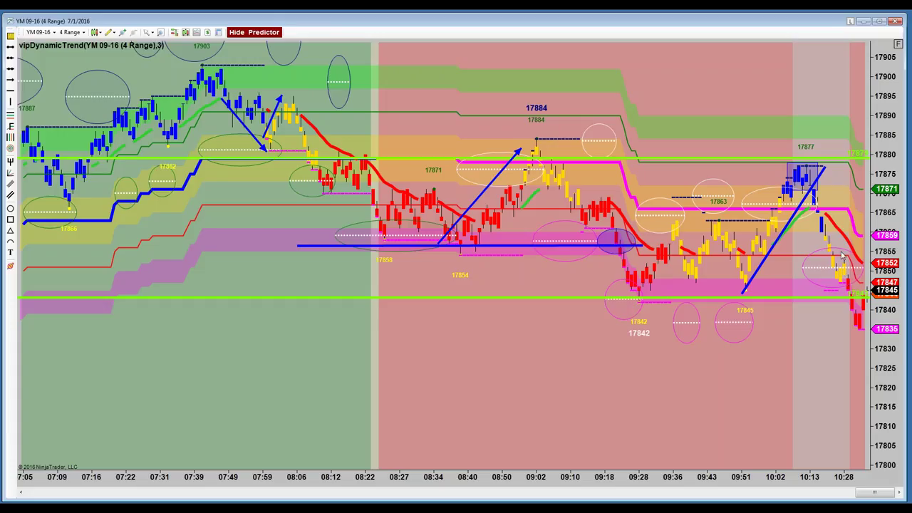
pyautogui.moveTo(743, 128); pyautogui.dragTo(724, 129)
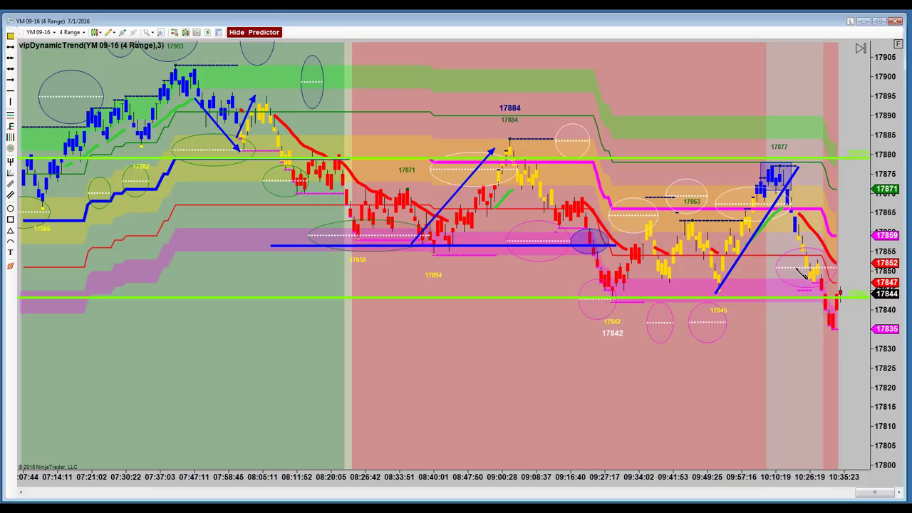
# Circle the pullback near 17850 with a filled ellipse and point an arrow down to it from the 10:13 high
pyautogui.moveTo(793, 263); pyautogui.dragTo(828, 285)
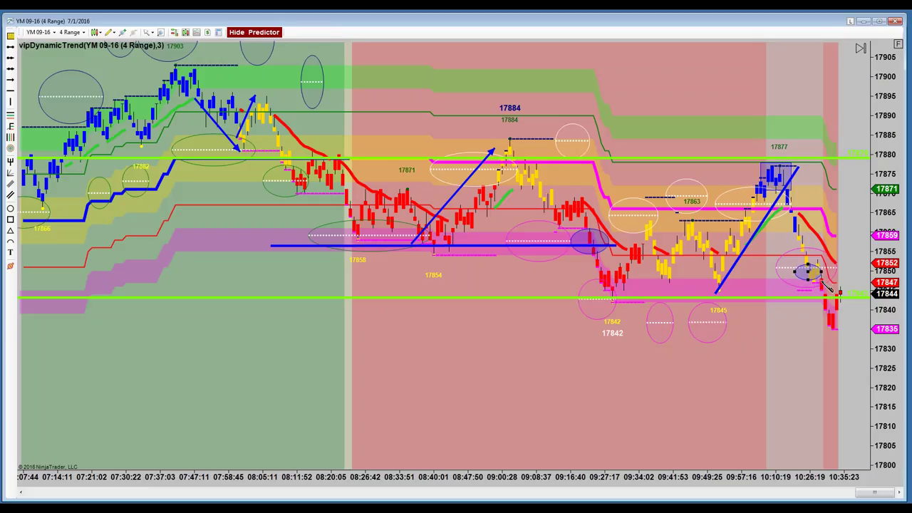
pyautogui.click(809, 287)
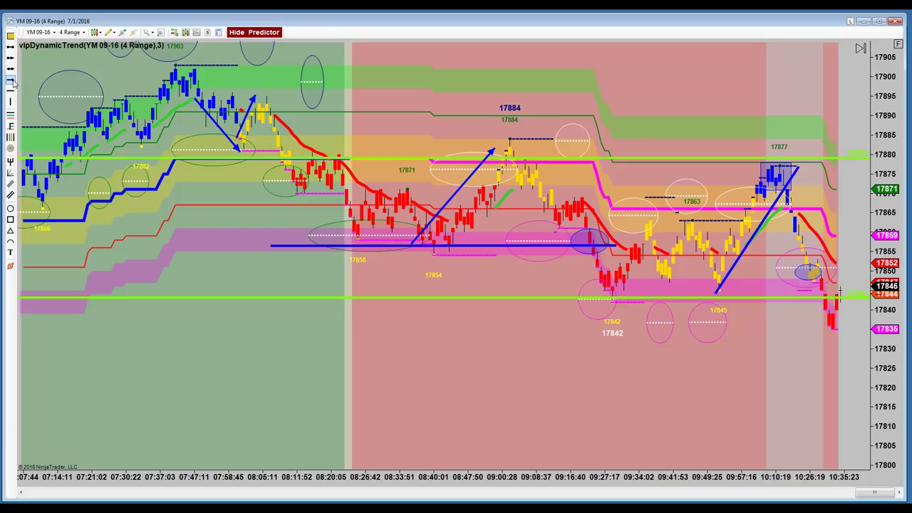
pyautogui.moveTo(787, 208); pyautogui.dragTo(801, 268)
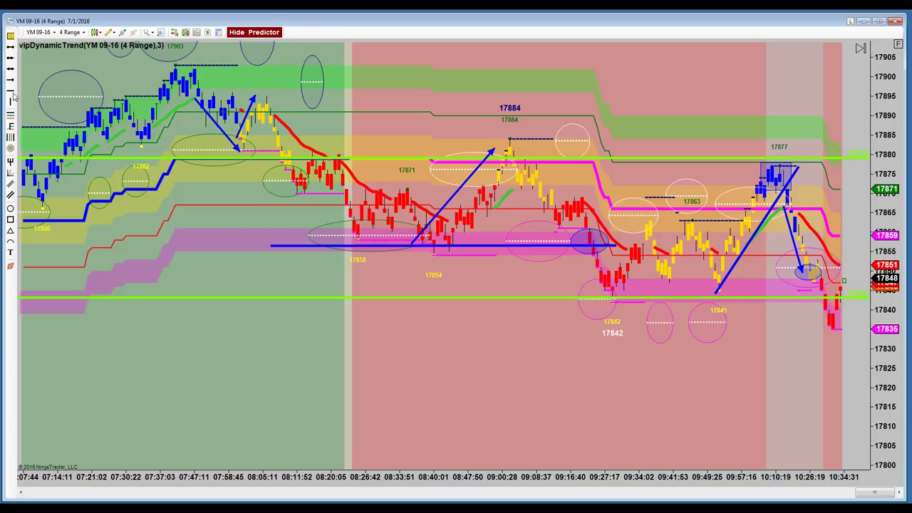
pyautogui.click(16, 208)
# Mark the latest bars with small filled blue ellipses at 17859, 17851 and 17847
pyautogui.moveTo(831, 276)
pyautogui.mouseDown()
pyautogui.moveTo(865, 298)
pyautogui.moveTo(858, 292)
pyautogui.mouseUp()
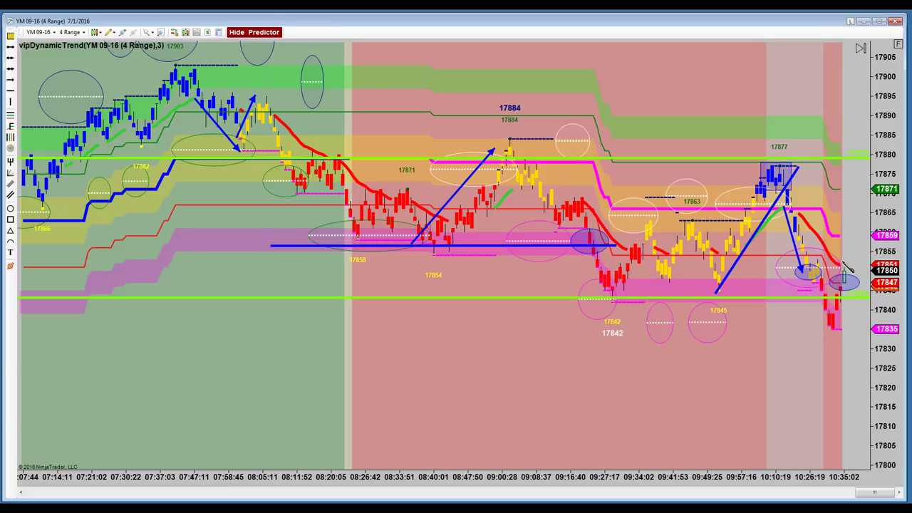
pyautogui.moveTo(833, 254); pyautogui.dragTo(857, 277)
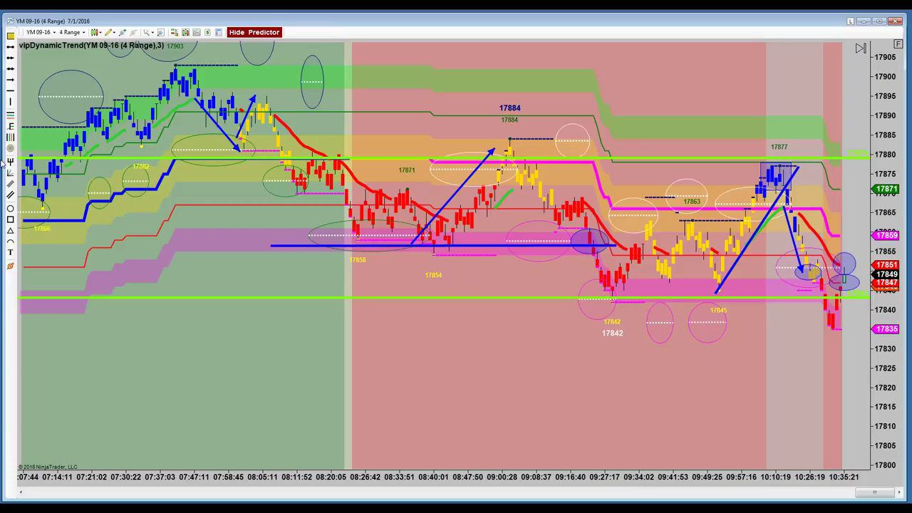
pyautogui.click(11, 209)
pyautogui.click(830, 227)
pyautogui.click(852, 245)
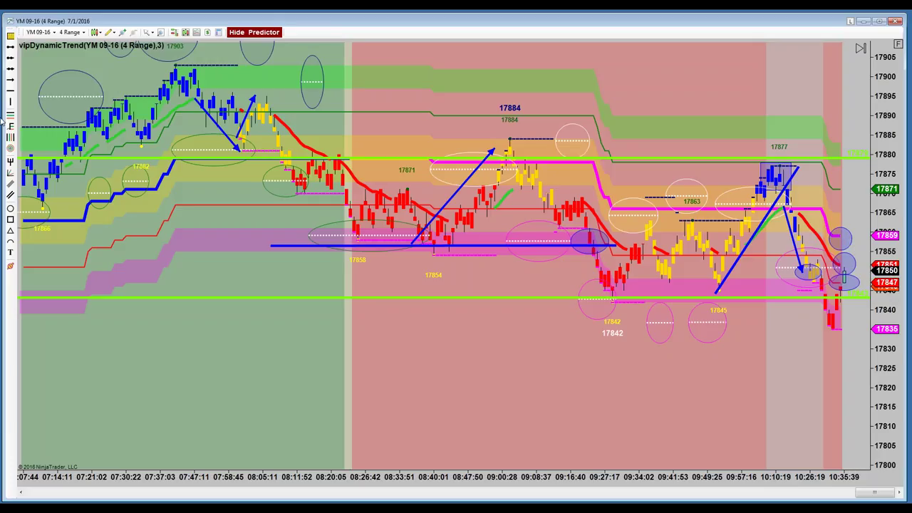
# Narrow the YM chart to the right half, compress its time scale and stretch its price scale
pyautogui.moveTo(6, 116); pyautogui.dragTo(531, 163)
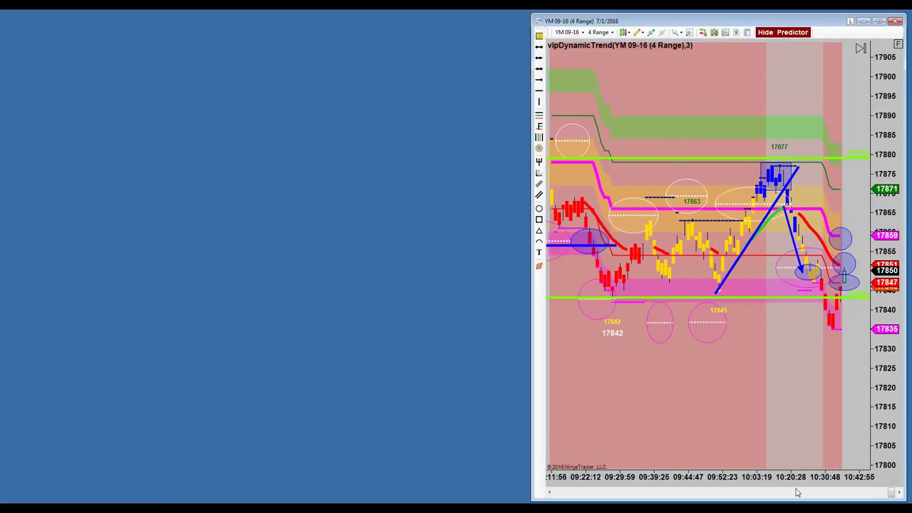
pyautogui.moveTo(711, 488); pyautogui.dragTo(728, 483)
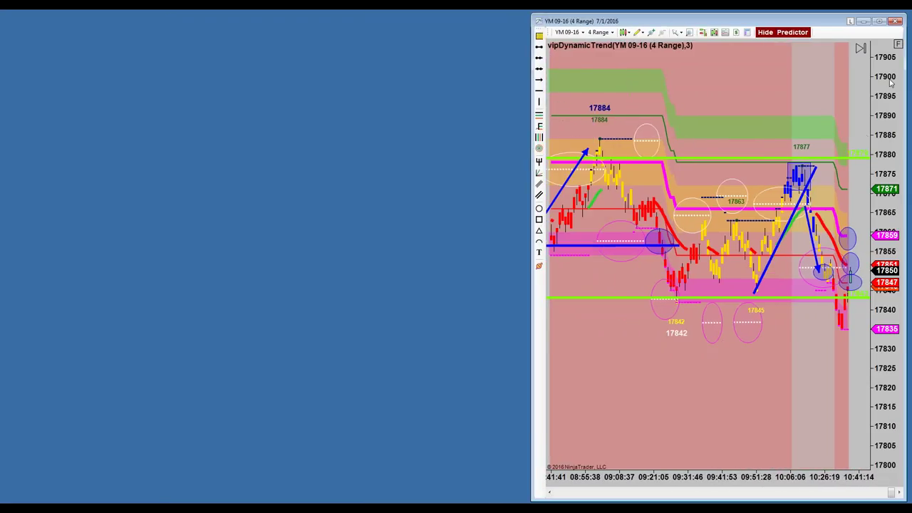
pyautogui.moveTo(898, 46); pyautogui.dragTo(888, 132)
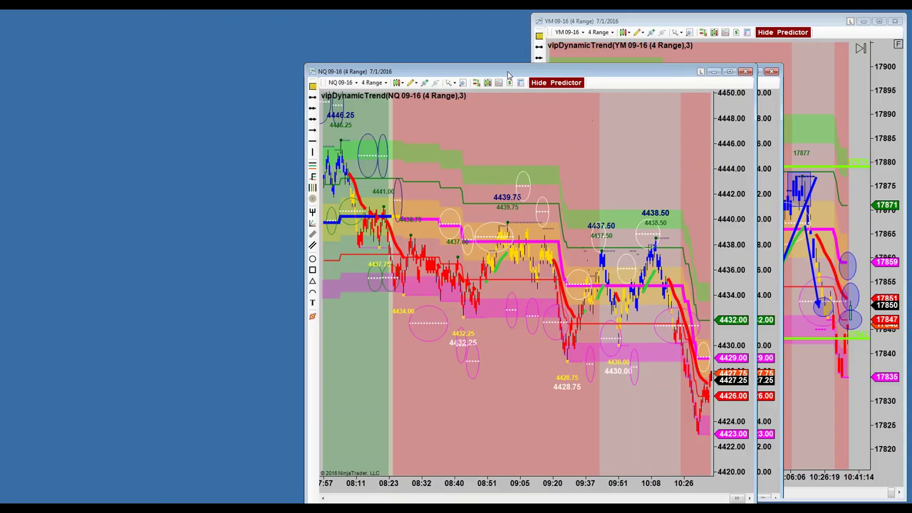
# Place the NQ chart on the left half, make it taller with a wider price range, and widen YM leftward
pyautogui.moveTo(521, 71); pyautogui.dragTo(218, 22)
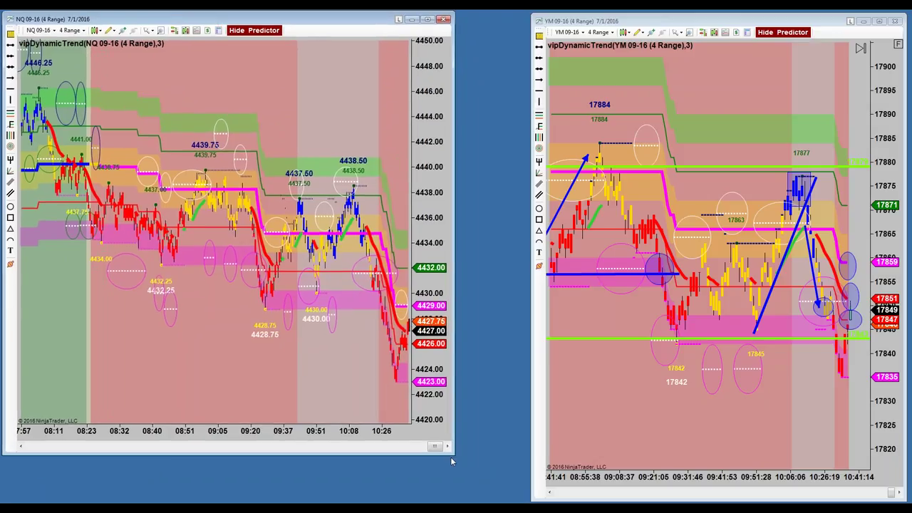
pyautogui.moveTo(450, 457); pyautogui.dragTo(449, 498)
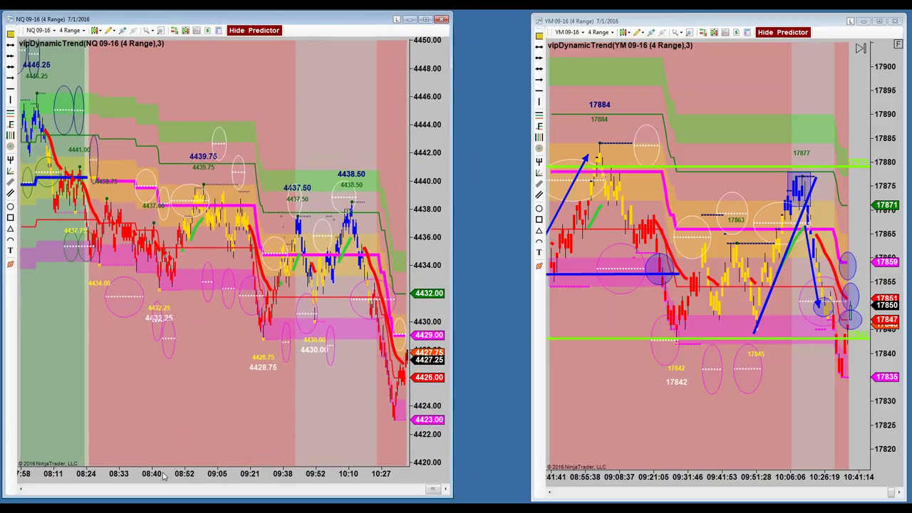
pyautogui.scroll(2, 158, 479)
pyautogui.moveTo(419, 153); pyautogui.dragTo(425, 215)
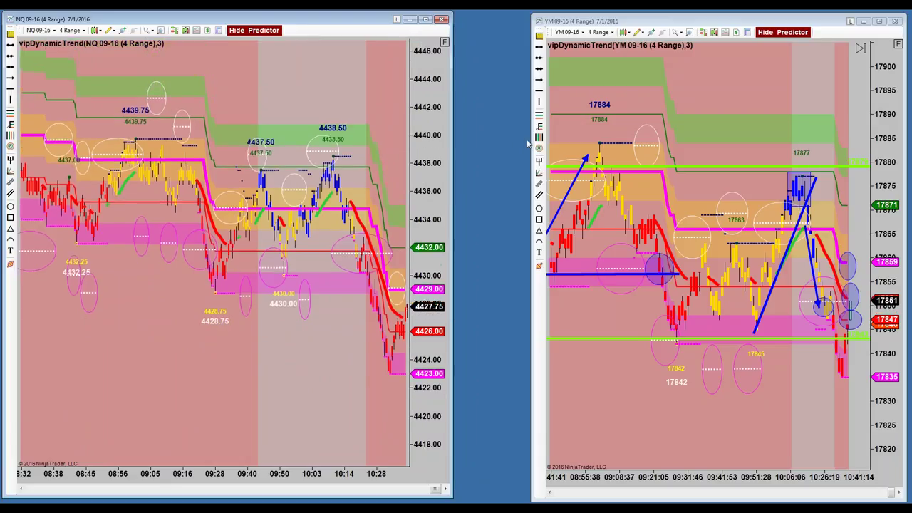
pyautogui.moveTo(530, 145); pyautogui.dragTo(449, 176)
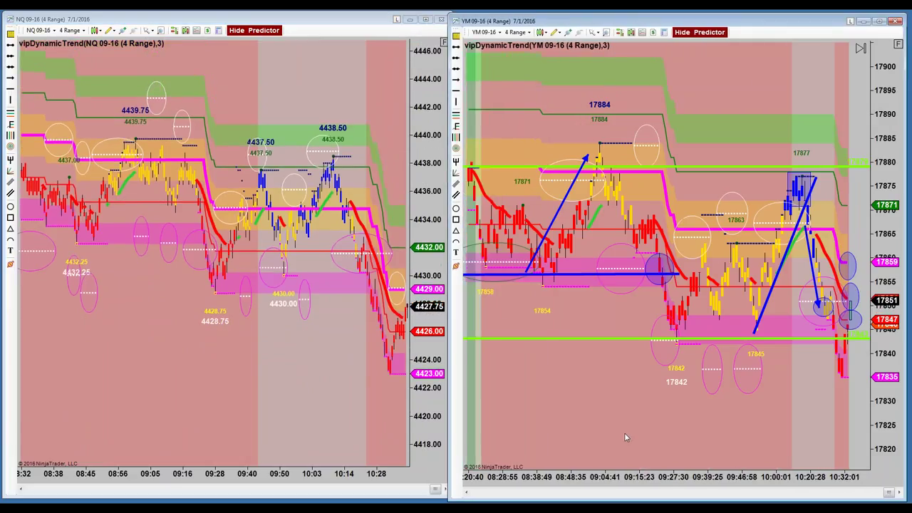
# Adjust YM bar spacing to show 08:20–10:32 and stretch its price scale to roughly 17815–17900
pyautogui.moveTo(614, 481); pyautogui.dragTo(622, 482)
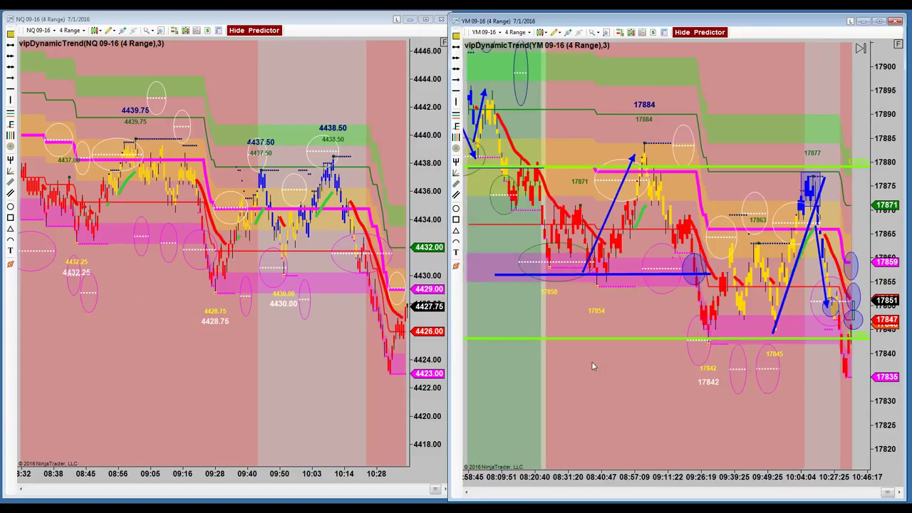
pyautogui.moveTo(625, 481); pyautogui.dragTo(619, 486)
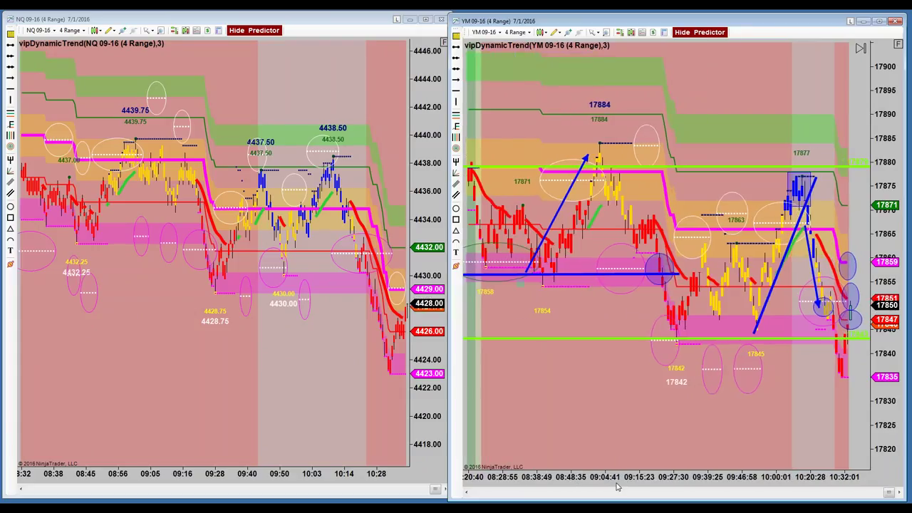
pyautogui.moveTo(899, 48); pyautogui.dragTo(882, 144)
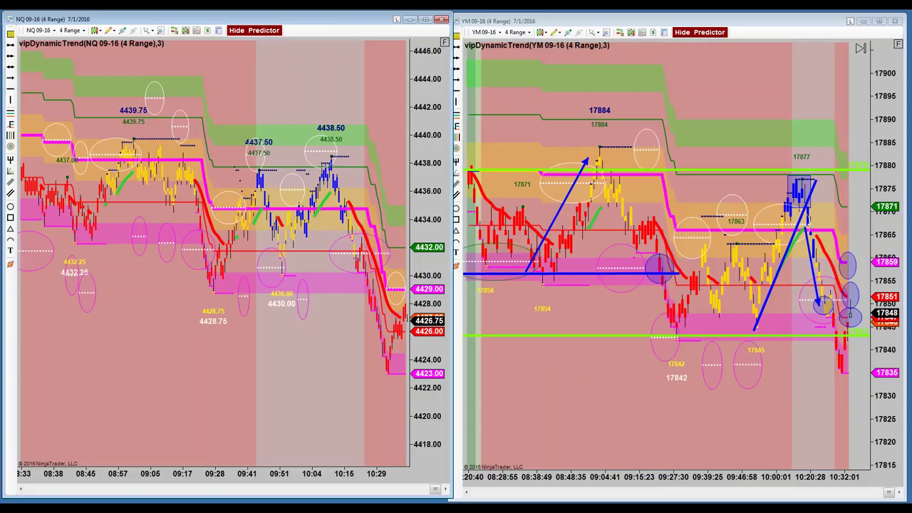
# Mark NQ with horizontal lines at 4438 and 4432 and an ellipse around the 4439.75 peak
pyautogui.click(10, 89)
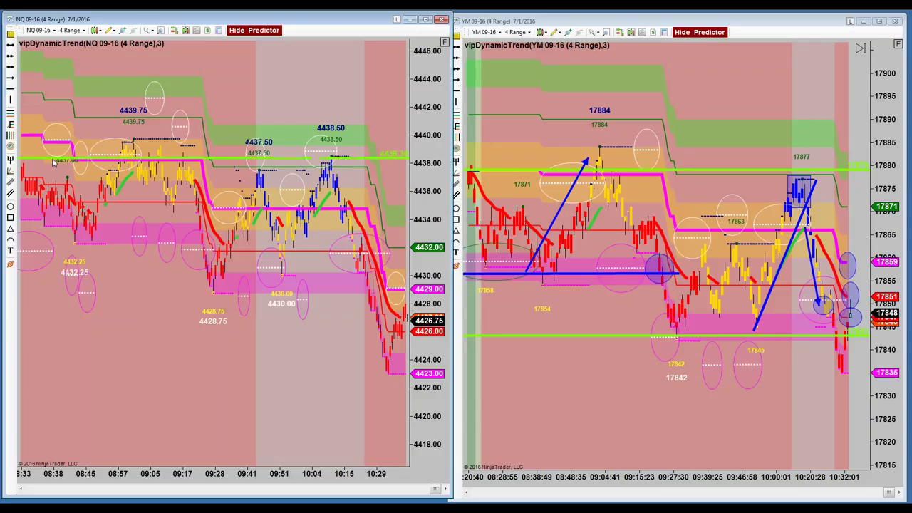
pyautogui.click(57, 162)
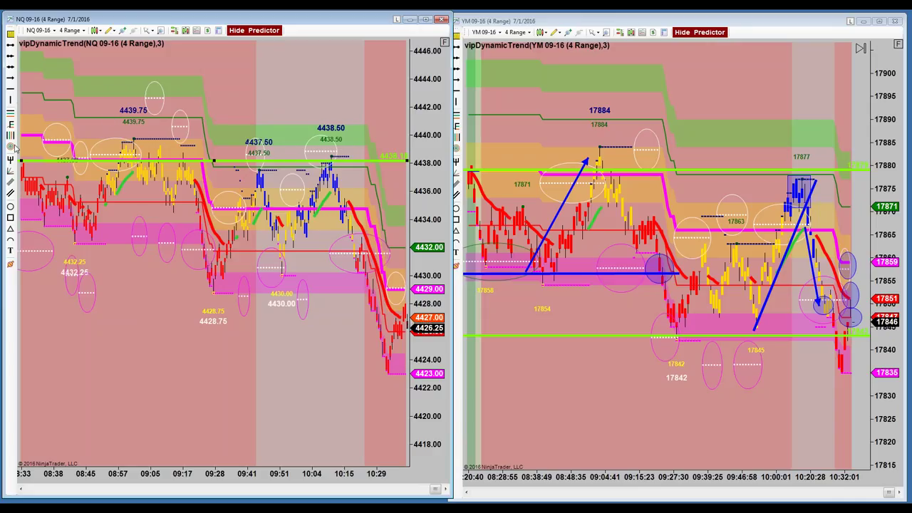
pyautogui.click(11, 208)
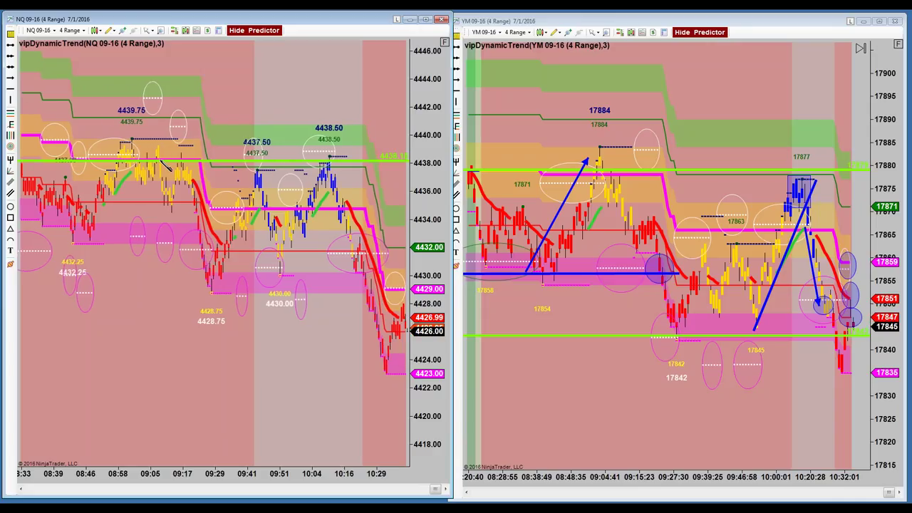
pyautogui.click(166, 164)
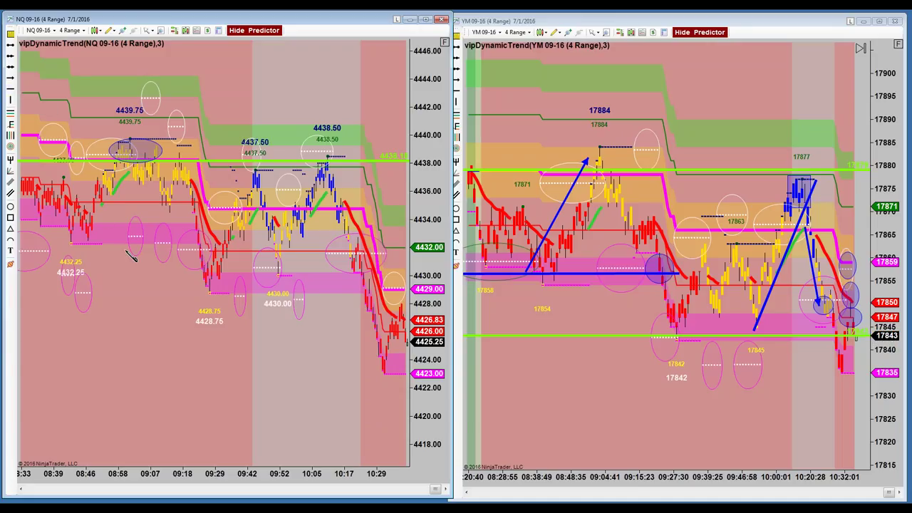
pyautogui.click(126, 244)
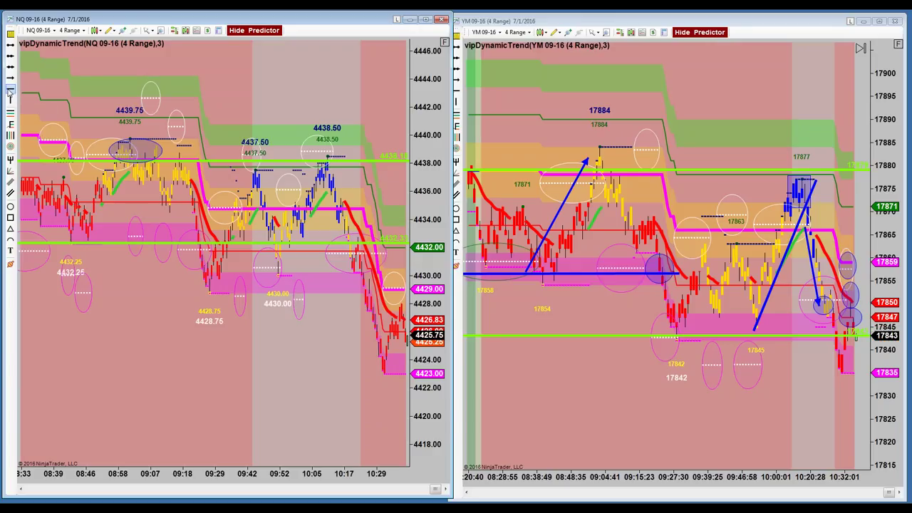
pyautogui.click(10, 90)
# Add a horizontal line near 4429 on NQ and nudge the upper green line's level
pyautogui.click(293, 298)
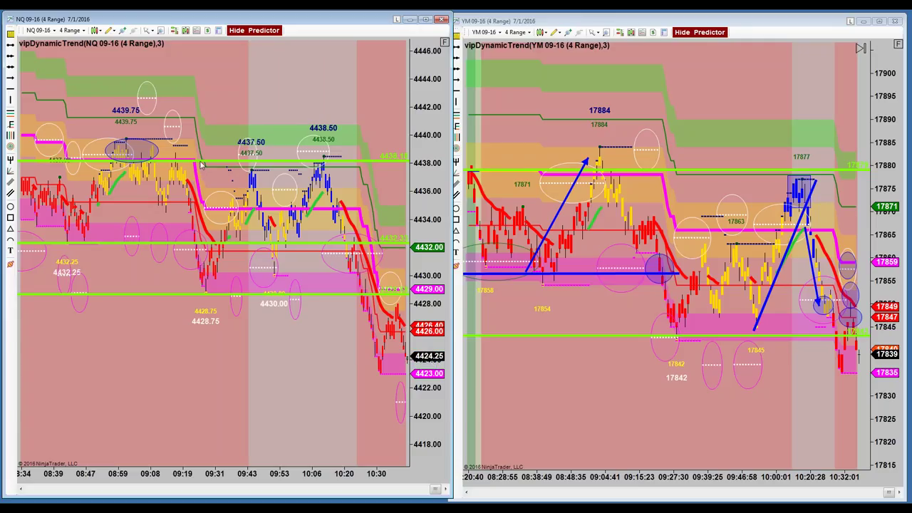
pyautogui.moveTo(197, 163)
pyautogui.mouseDown()
pyautogui.moveTo(197, 148)
pyautogui.moveTo(197, 161)
pyautogui.mouseUp()
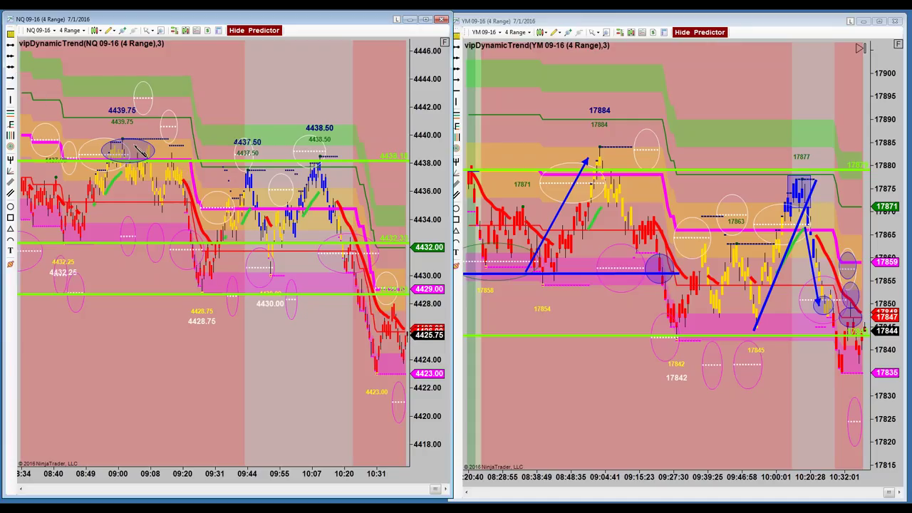
# Draw downward arrows from the NQ and YM peaks and a short blue level line near 17852 on YM
pyautogui.moveTo(168, 186); pyautogui.dragTo(182, 246)
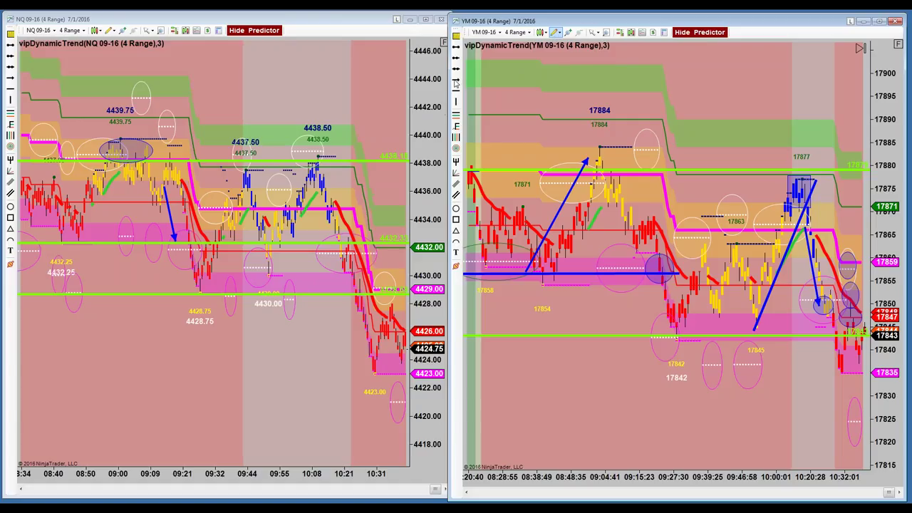
pyautogui.moveTo(804, 241); pyautogui.dragTo(829, 372)
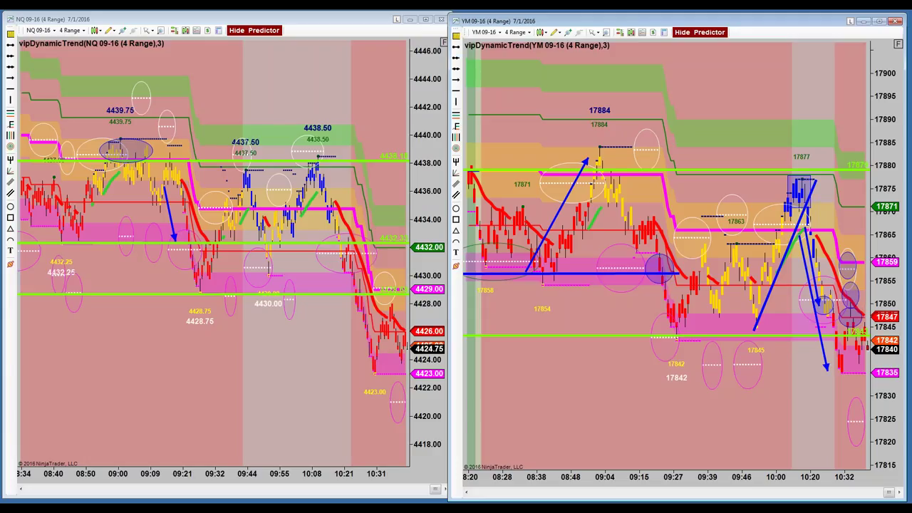
pyautogui.moveTo(796, 296); pyautogui.dragTo(863, 295)
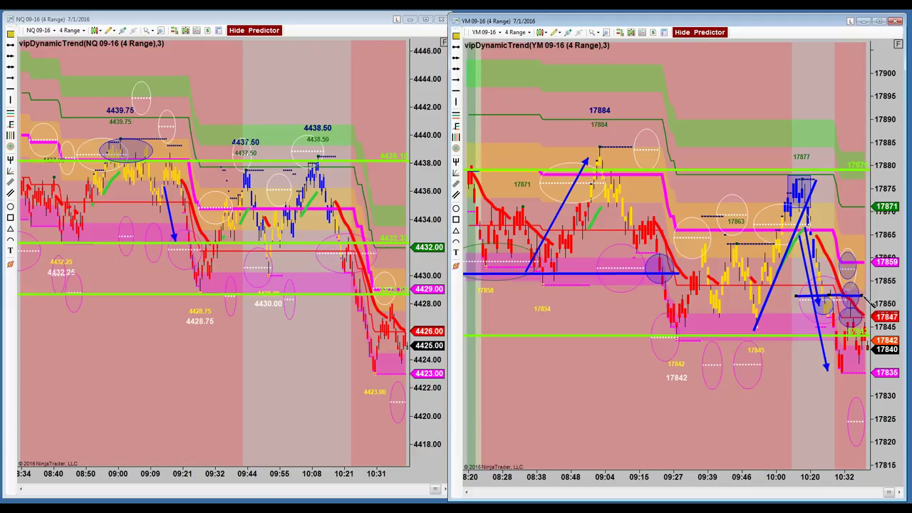
pyautogui.click(871, 302)
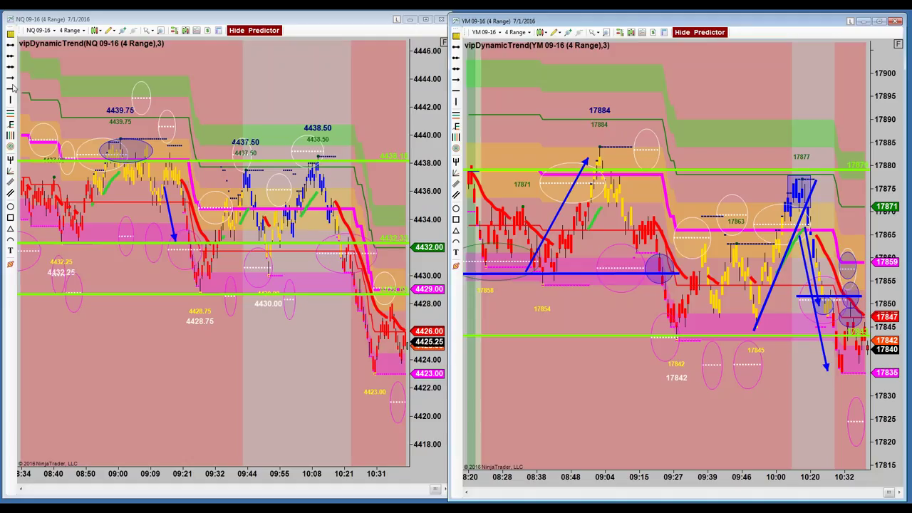
pyautogui.click(15, 221)
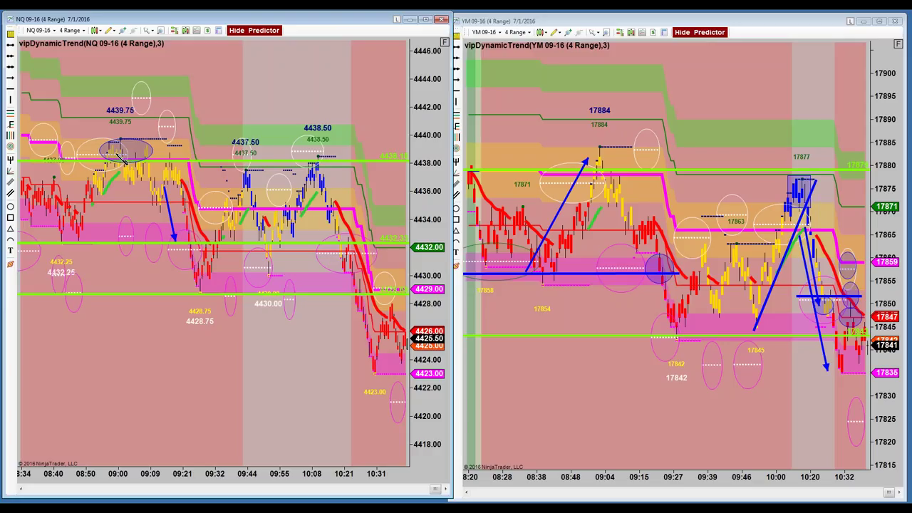
# Box the 4439.75 high near 09:02 and the 09:13 high, reattaching the arrow below
pyautogui.click(100, 141)
pyautogui.click(143, 161)
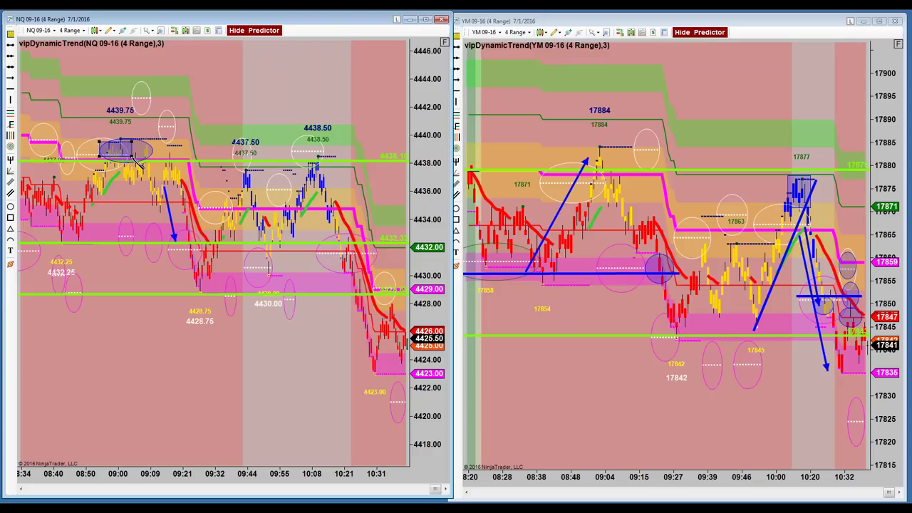
pyautogui.click(133, 158)
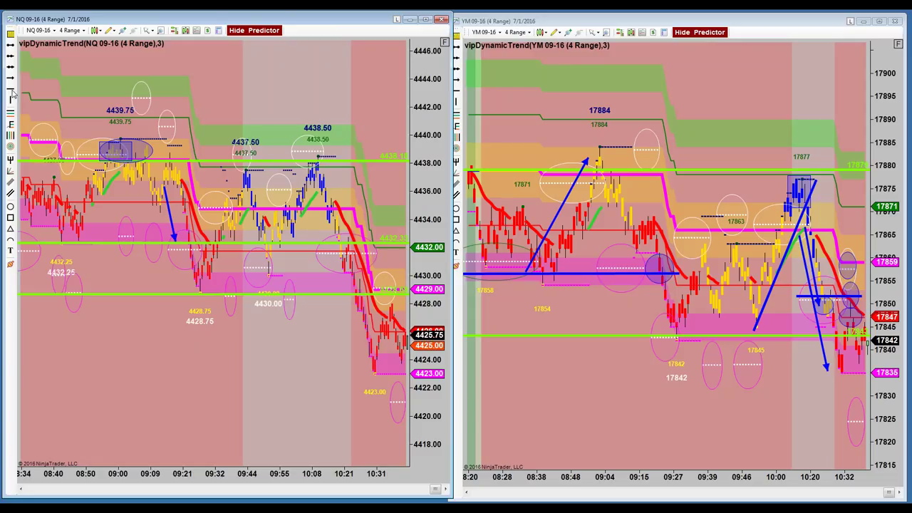
pyautogui.click(10, 218)
pyautogui.click(160, 159)
pyautogui.click(187, 184)
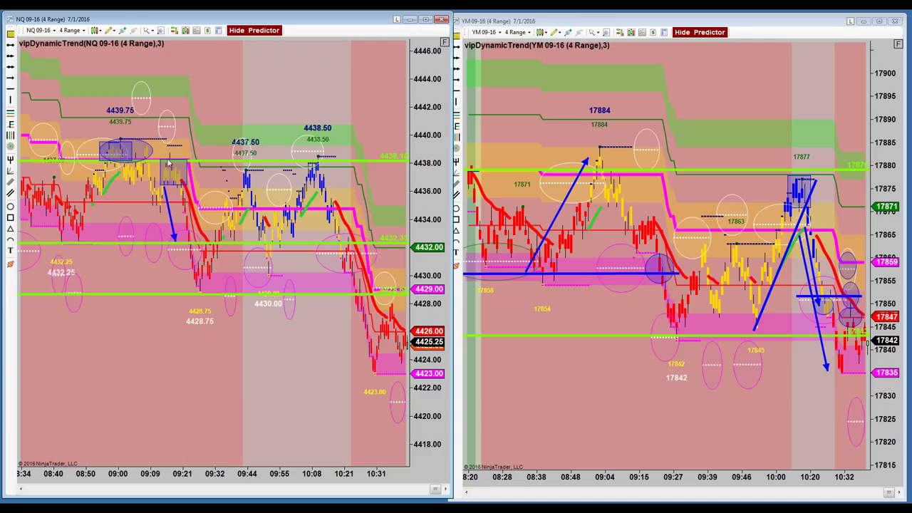
pyautogui.moveTo(166, 205); pyautogui.dragTo(191, 242)
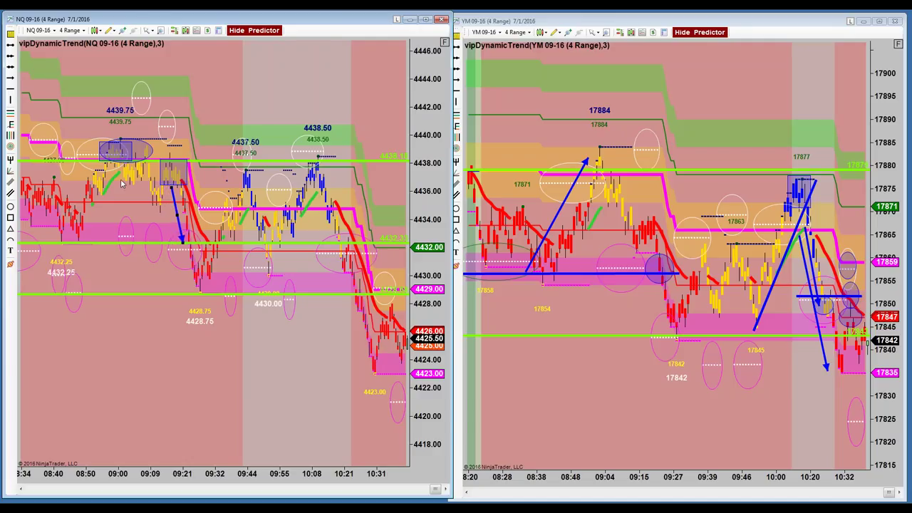
# Draw an arrow from the box down to 4428.75 and box the 4437.50 high near 09:45
pyautogui.click(10, 81)
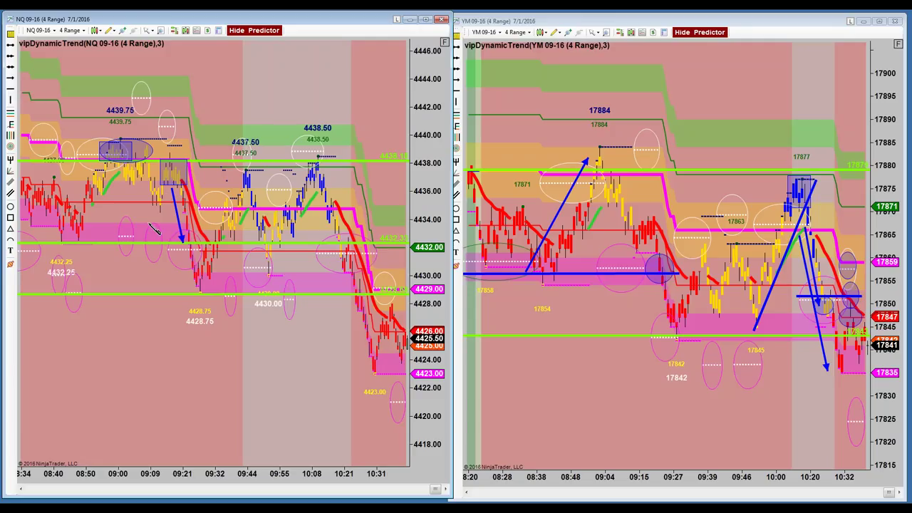
pyautogui.moveTo(169, 190)
pyautogui.mouseDown()
pyautogui.moveTo(185, 246)
pyautogui.moveTo(184, 297)
pyautogui.mouseUp()
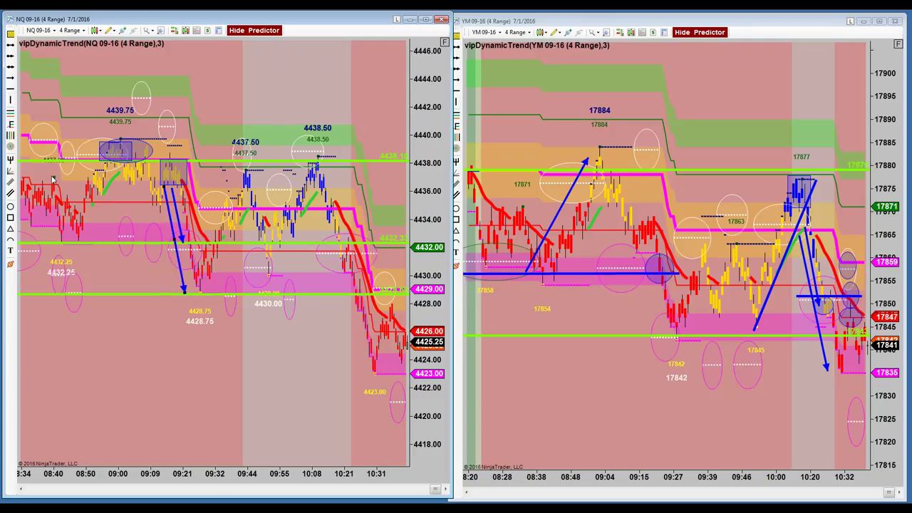
pyautogui.click(10, 217)
pyautogui.moveTo(233, 170)
pyautogui.mouseDown()
pyautogui.moveTo(269, 200)
pyautogui.moveTo(262, 192)
pyautogui.mouseUp()
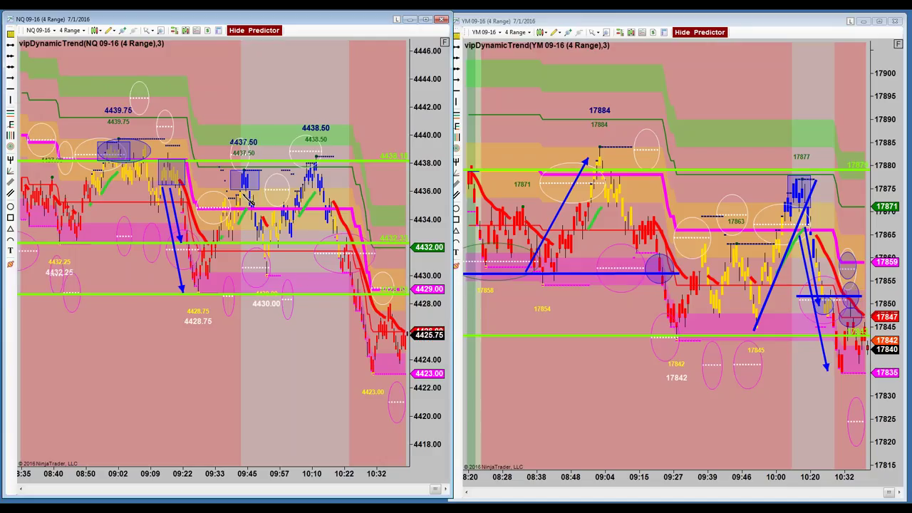
# Anchor the arrow tip at the later low and box the 4438.50 high near 10:10
pyautogui.click(258, 265)
pyautogui.moveTo(302, 156); pyautogui.dragTo(326, 187)
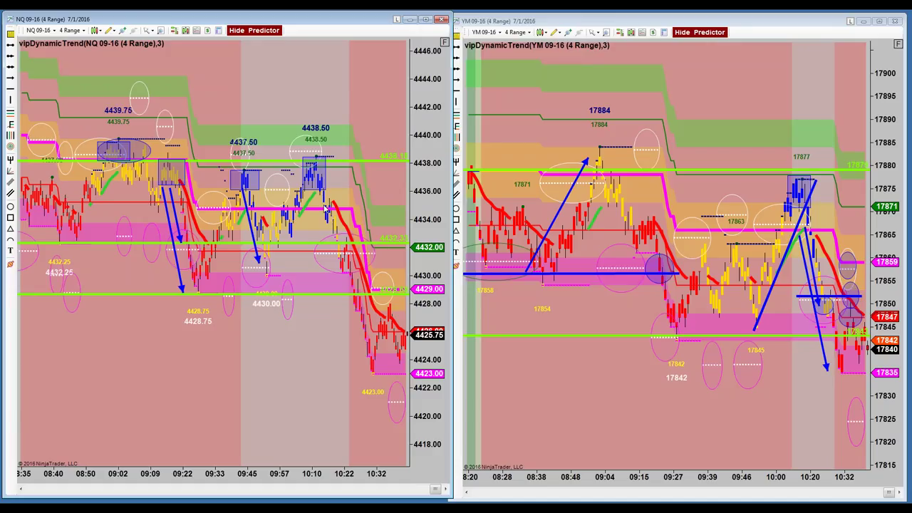
# Draw a blue arrow from below the 4438.50 box down to the decline near 4431
pyautogui.click(10, 101)
pyautogui.click(314, 193)
pyautogui.click(328, 240)
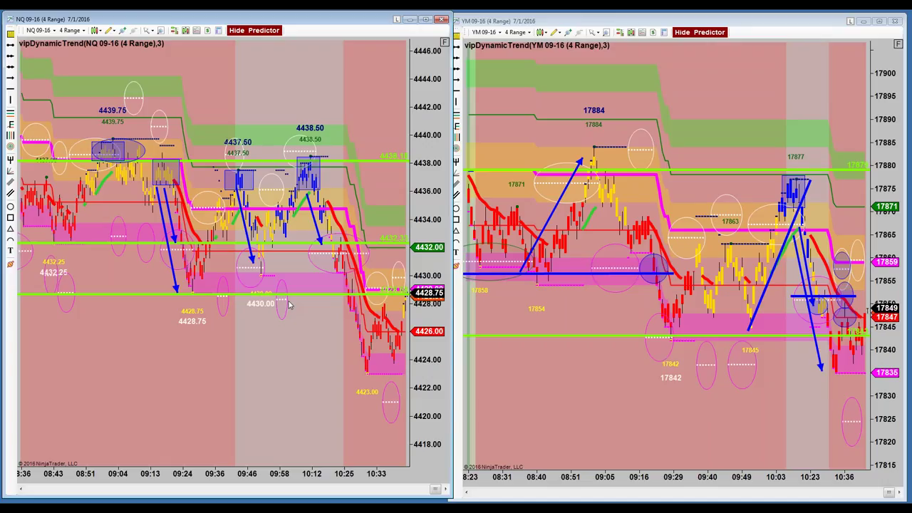
# Raise the green line to 4429, zoom NQ, and circle the 10:32 candles near 4425 with an ellipse
pyautogui.moveTo(316, 295); pyautogui.dragTo(311, 286)
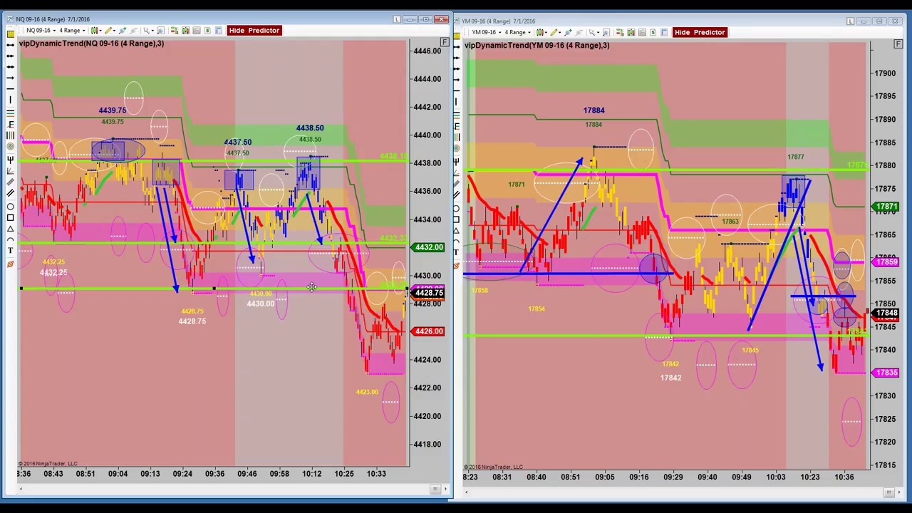
pyautogui.moveTo(299, 480); pyautogui.dragTo(179, 496)
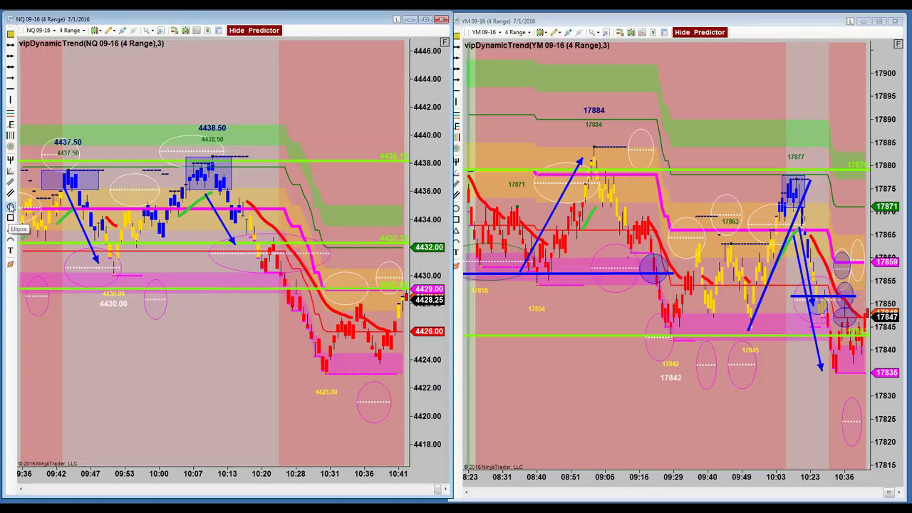
pyautogui.moveTo(334, 342); pyautogui.dragTo(350, 346)
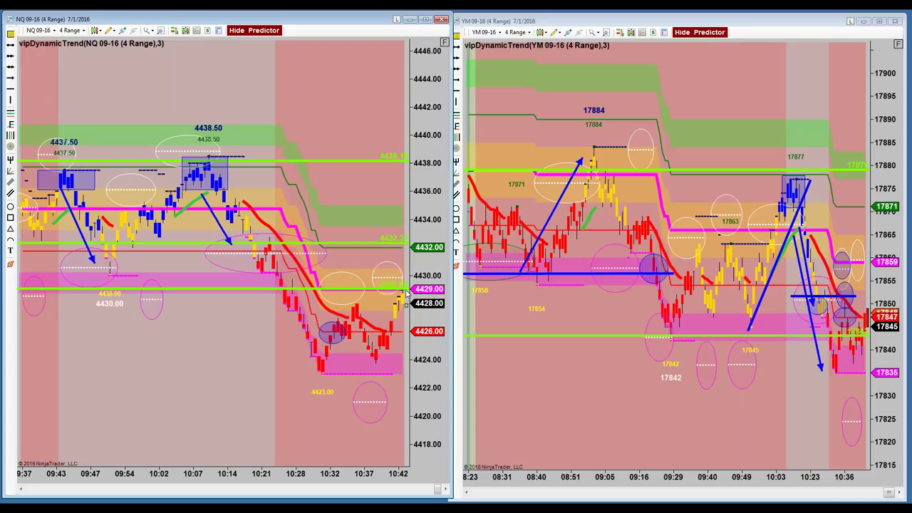
pyautogui.moveTo(309, 120); pyautogui.dragTo(297, 122)
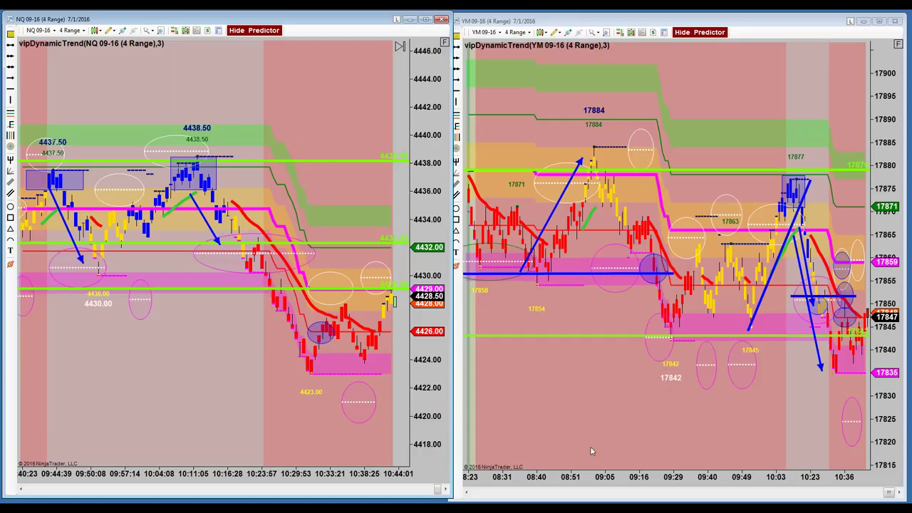
# Zoom the YM bars and move its purple ellipse down onto the latest bars near 17847
pyautogui.moveTo(470, 479); pyautogui.dragTo(520, 488)
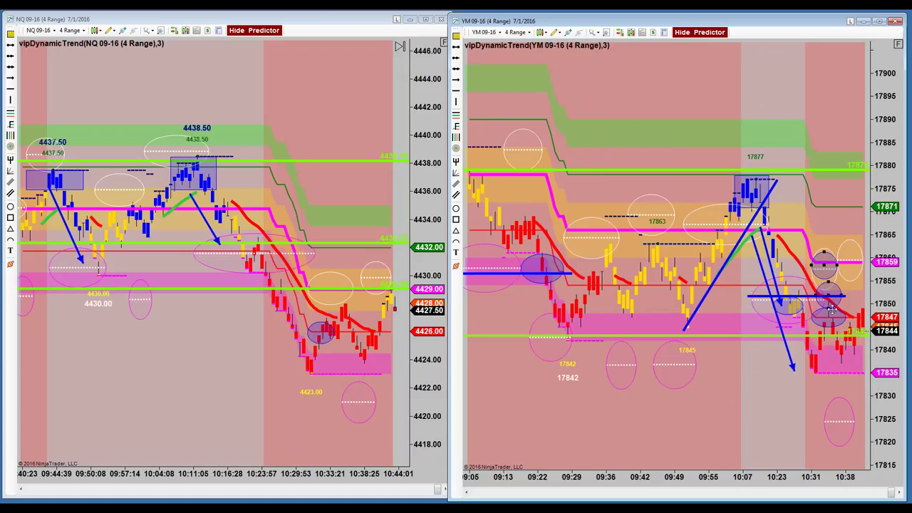
pyautogui.moveTo(841, 319); pyautogui.dragTo(845, 317)
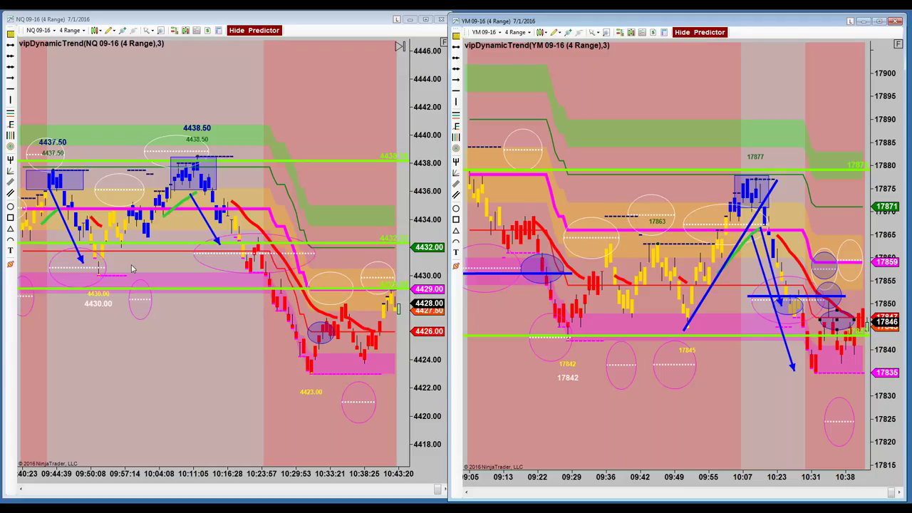
# Draw a short blue horizontal line at the 4432 level at the right end of the NQ chart
pyautogui.click(11, 52)
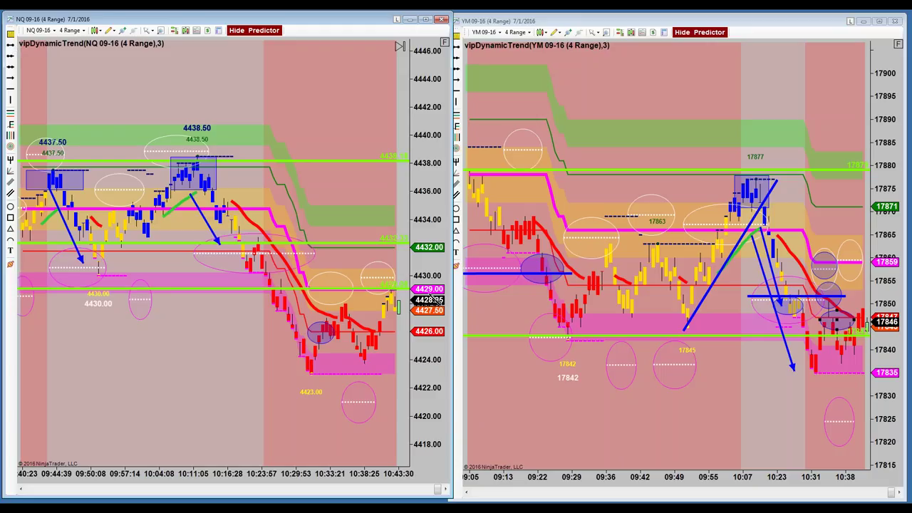
pyautogui.click(353, 252)
pyautogui.click(403, 252)
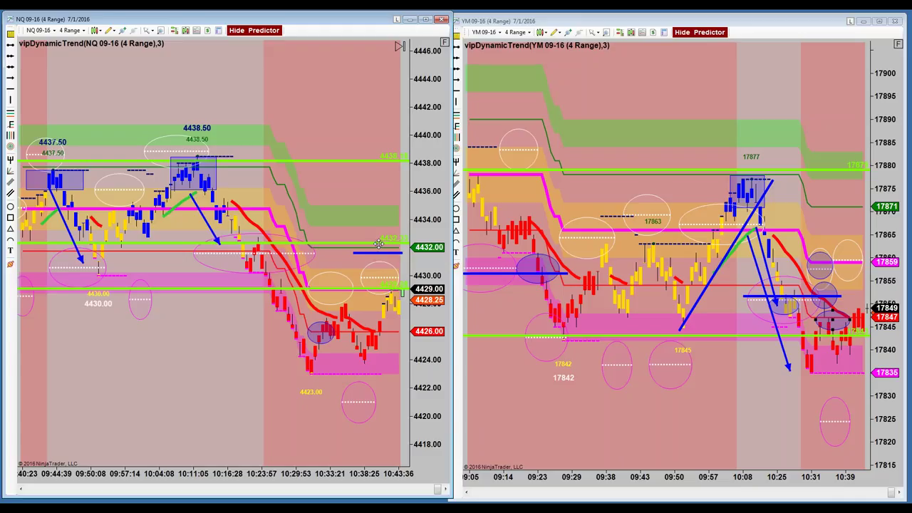
pyautogui.moveTo(376, 249); pyautogui.dragTo(376, 251)
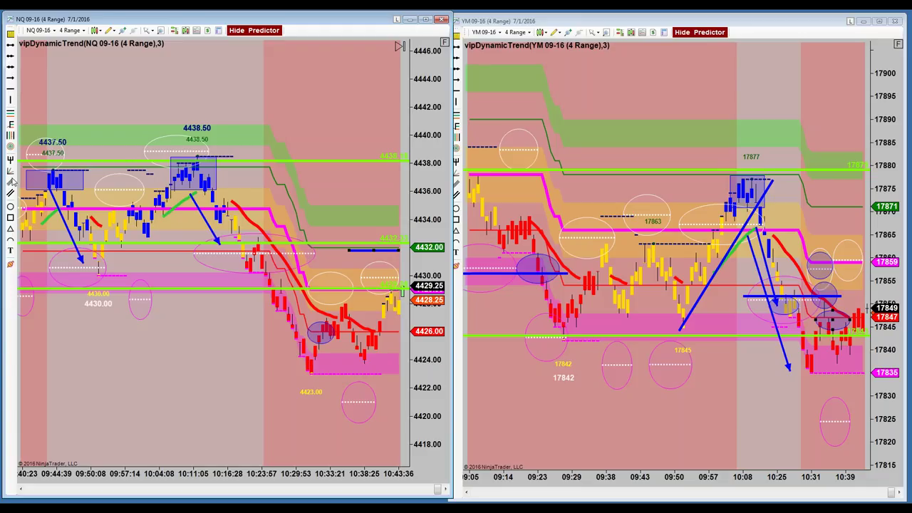
# Draw a small rectangle framing the latest NQ bars around 4430–4431
pyautogui.click(376, 292)
pyautogui.click(404, 308)
pyautogui.moveTo(406, 311); pyautogui.dragTo(404, 317)
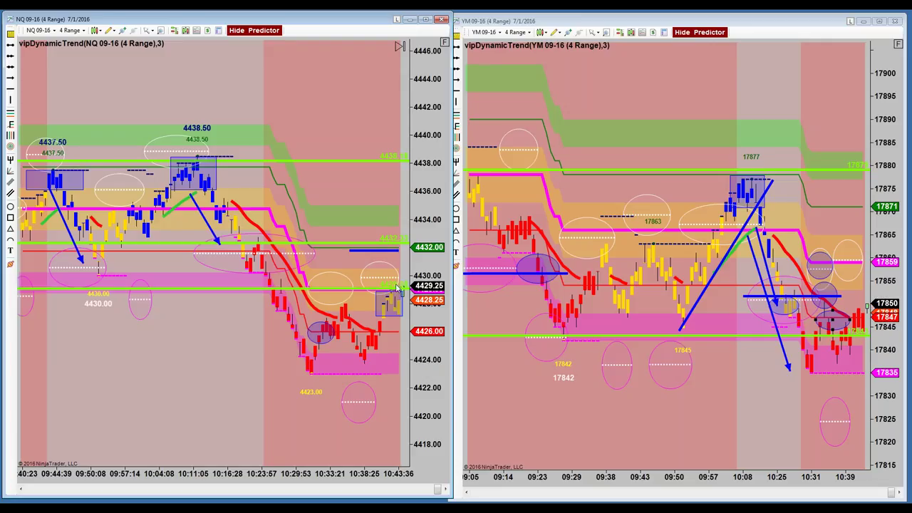
# Move NQ's blue horizontal line down to about 4429.5, just above the latest bars
pyautogui.moveTo(385, 250); pyautogui.dragTo(389, 275)
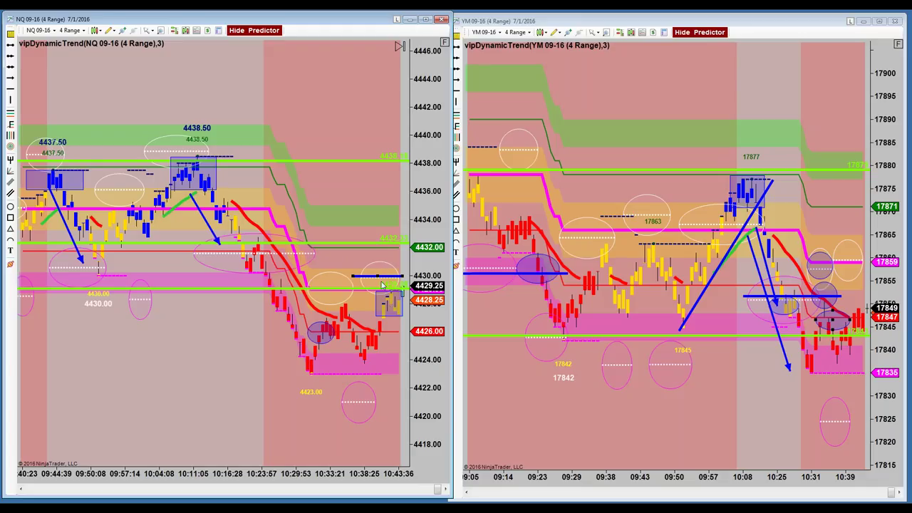
pyautogui.moveTo(377, 278)
pyautogui.mouseDown()
pyautogui.moveTo(364, 286)
pyautogui.moveTo(382, 286)
pyautogui.mouseUp()
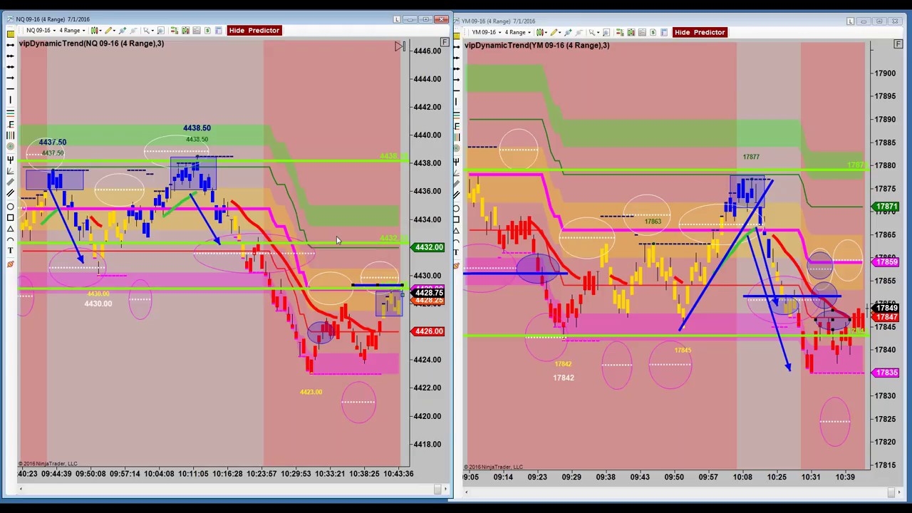
pyautogui.click(10, 146)
# Box the NQ areas near 4430 and along 4432, and extend YM's blue horizontal line right
pyautogui.moveTo(342, 270); pyautogui.dragTo(399, 284)
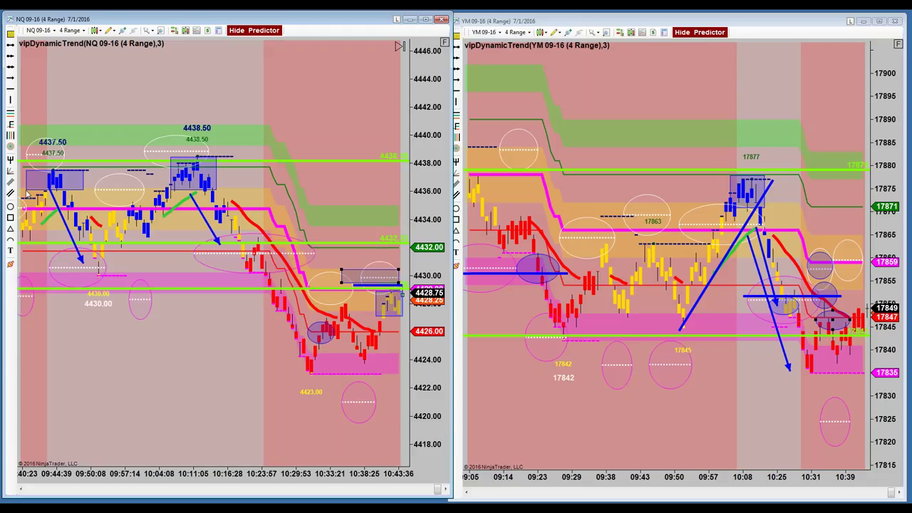
pyautogui.click(10, 218)
pyautogui.moveTo(313, 237); pyautogui.dragTo(406, 252)
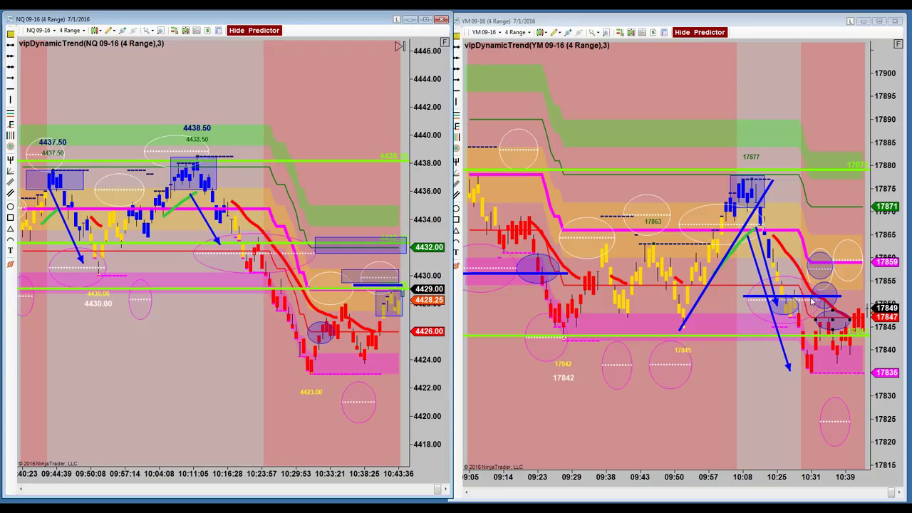
pyautogui.moveTo(816, 298); pyautogui.dragTo(833, 300)
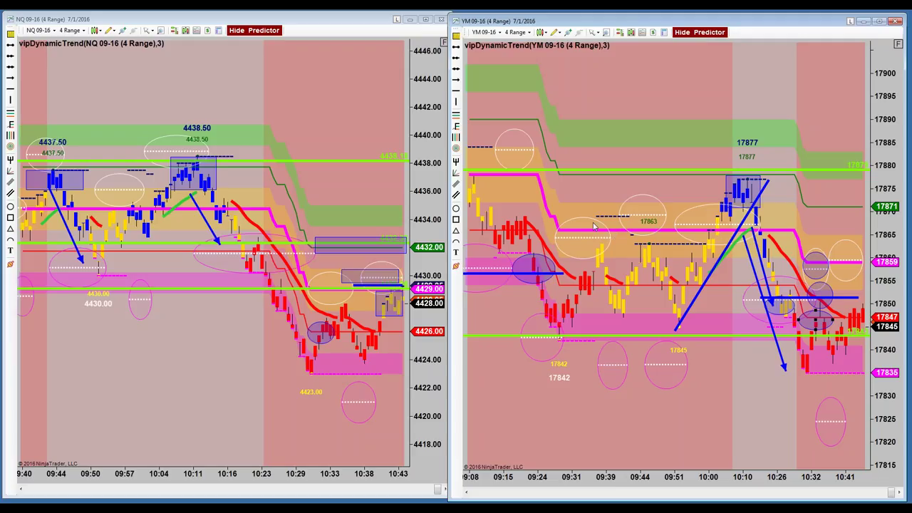
# Nudge NQ's horizontal line up slightly and draw a short downward arrow from the boxed bars toward 4426
pyautogui.click(386, 284)
pyautogui.moveTo(387, 282); pyautogui.dragTo(390, 284)
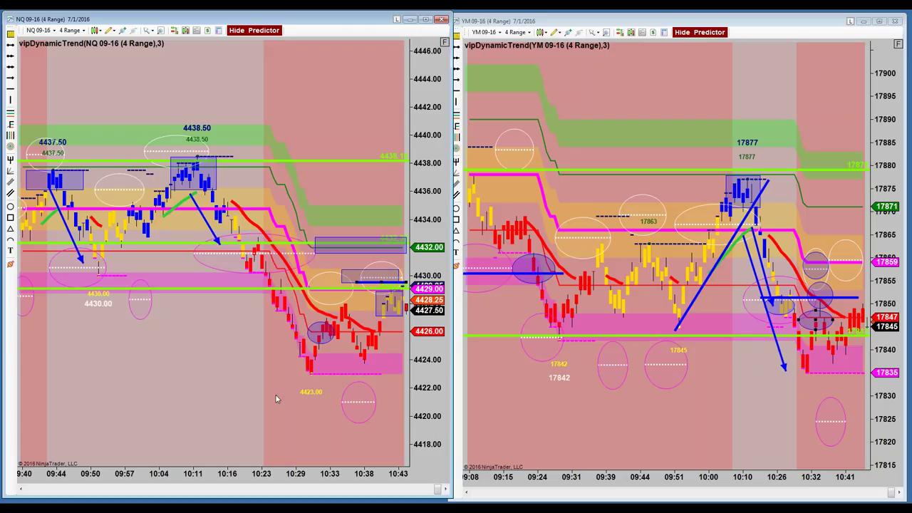
pyautogui.scroll(-1, 235, 433)
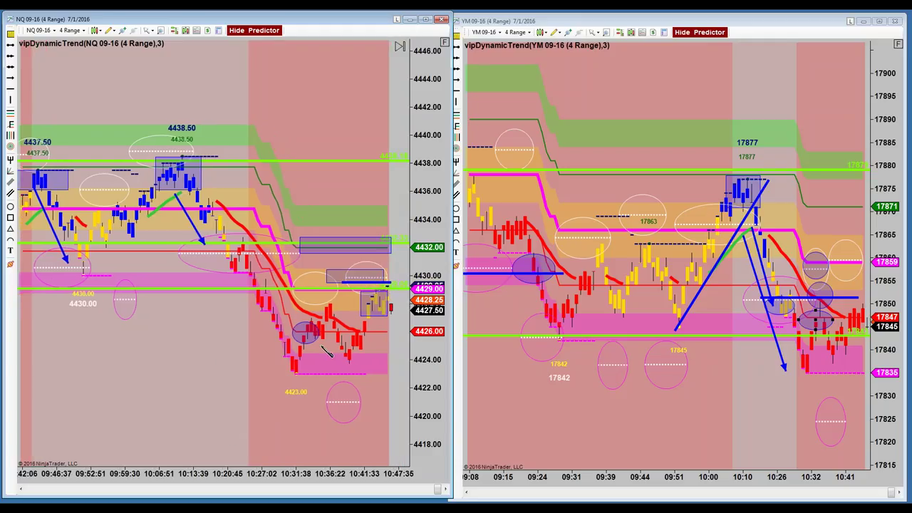
pyautogui.click(373, 315)
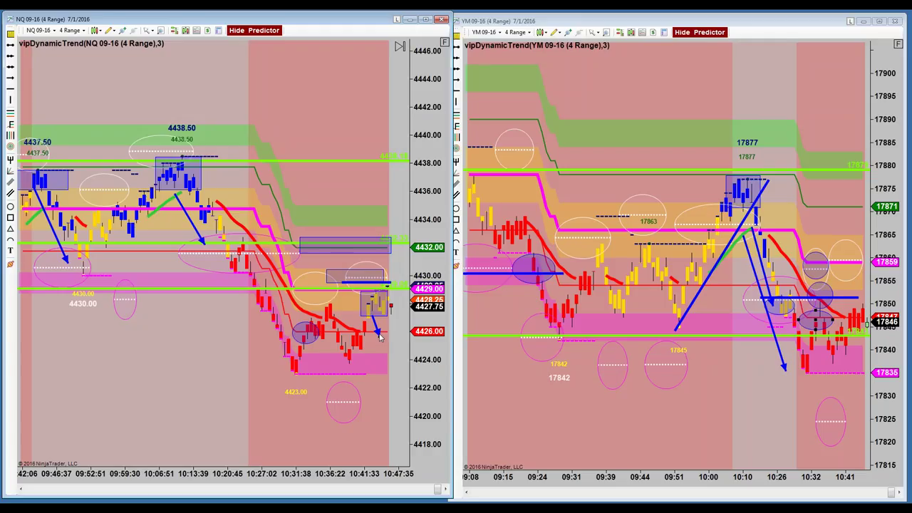
pyautogui.click(379, 336)
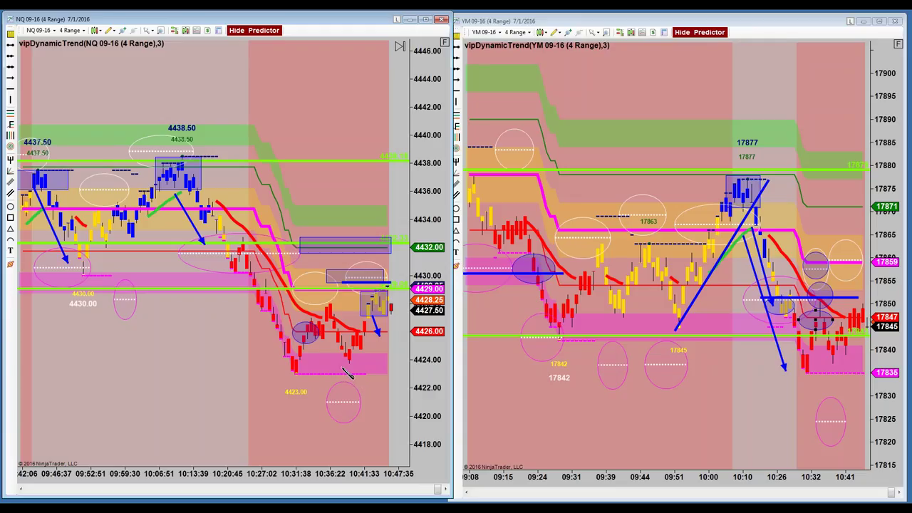
# Mark the NQ lows near 4423 with a horizontal line and box the latest bars around 4426
pyautogui.click(396, 371)
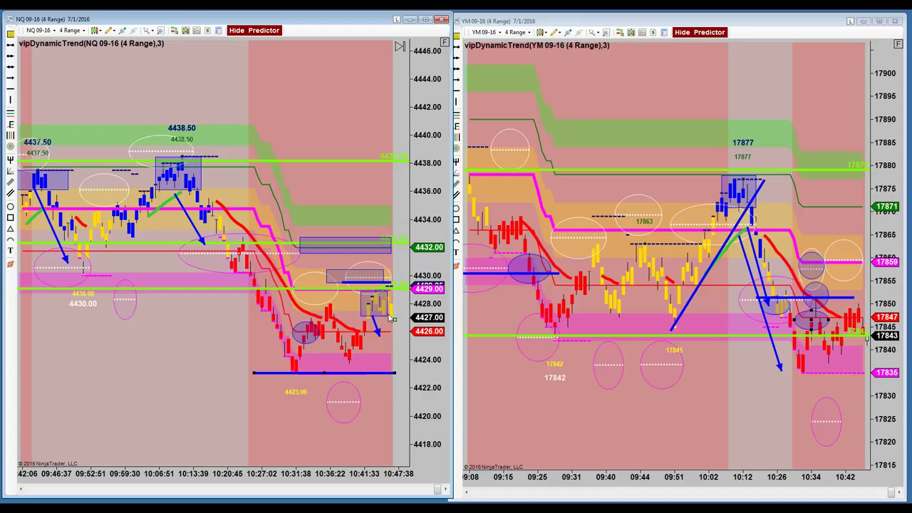
pyautogui.click(402, 314)
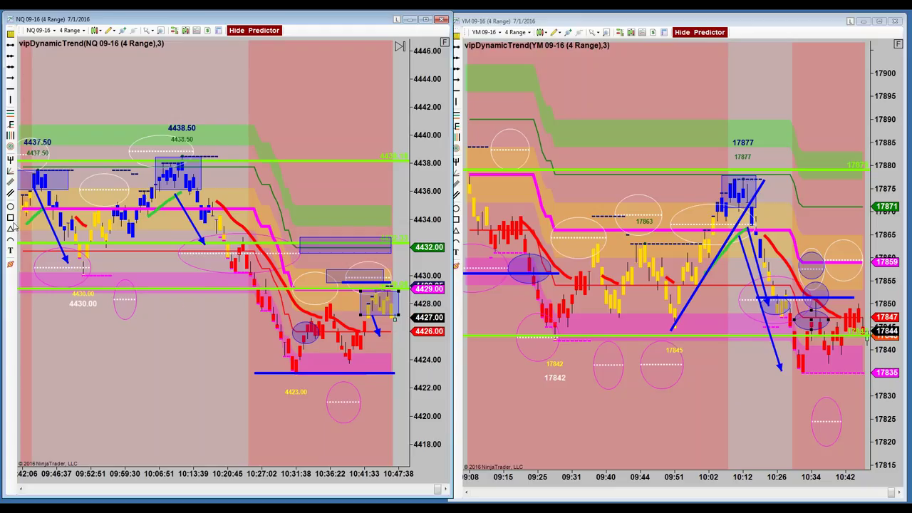
pyautogui.moveTo(345, 329); pyautogui.dragTo(403, 339)
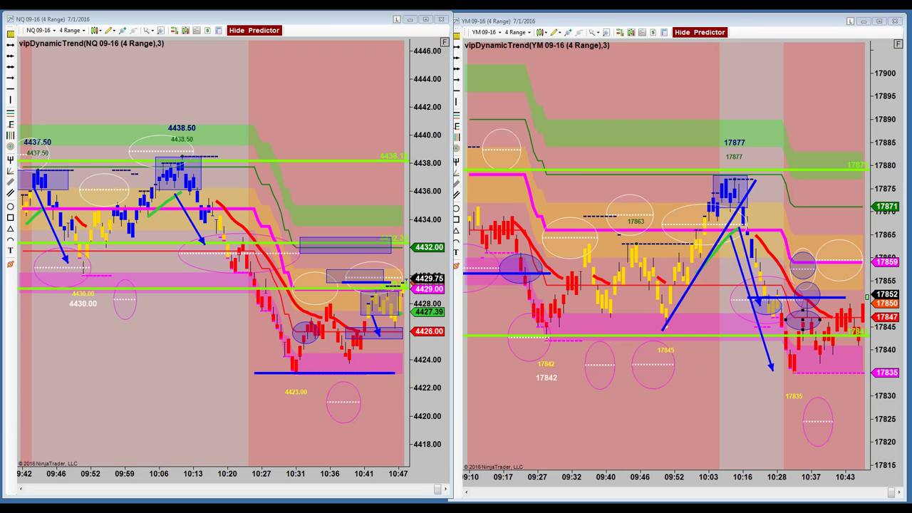
# Centre and enlarge the CL 08-16 range chart window, leaving space after the last bar
pyautogui.moveTo(911, 214); pyautogui.dragTo(349, 19)
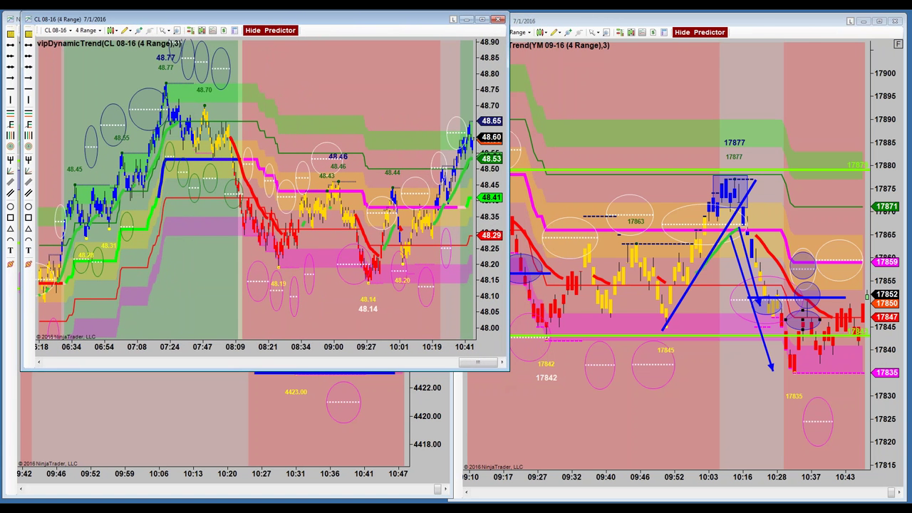
pyautogui.moveTo(503, 364); pyautogui.dragTo(892, 491)
pyautogui.moveTo(777, 473); pyautogui.dragTo(645, 489)
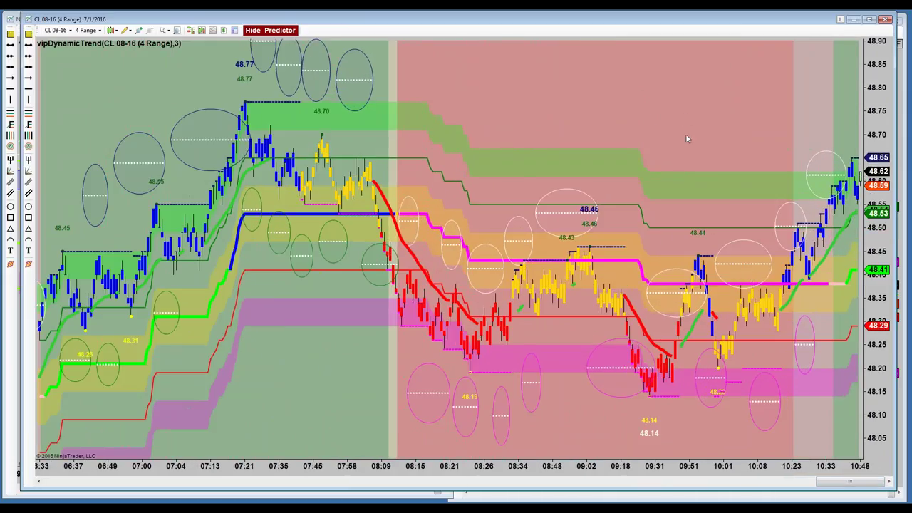
pyautogui.moveTo(682, 116); pyautogui.dragTo(627, 136)
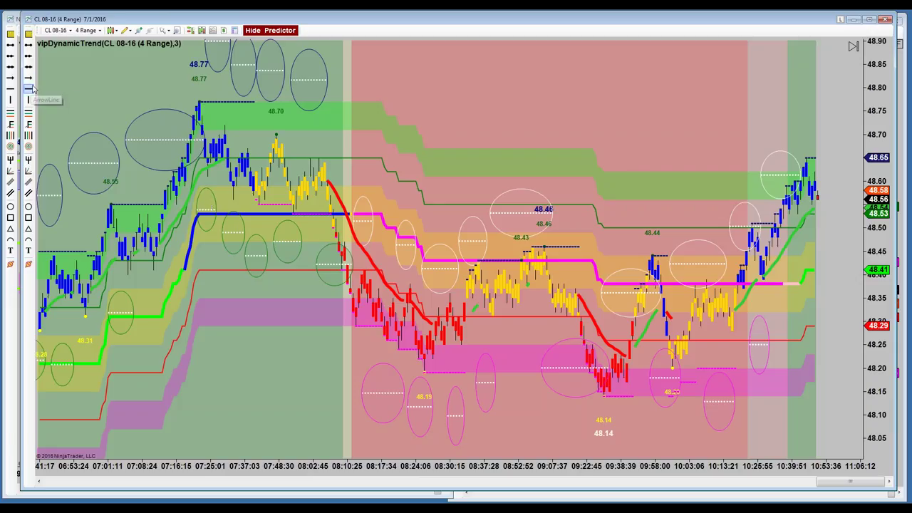
# Draw blue arrows on CL: up to the 48.77 high, down to the pullback low, back up toward 48.70
pyautogui.click(46, 360)
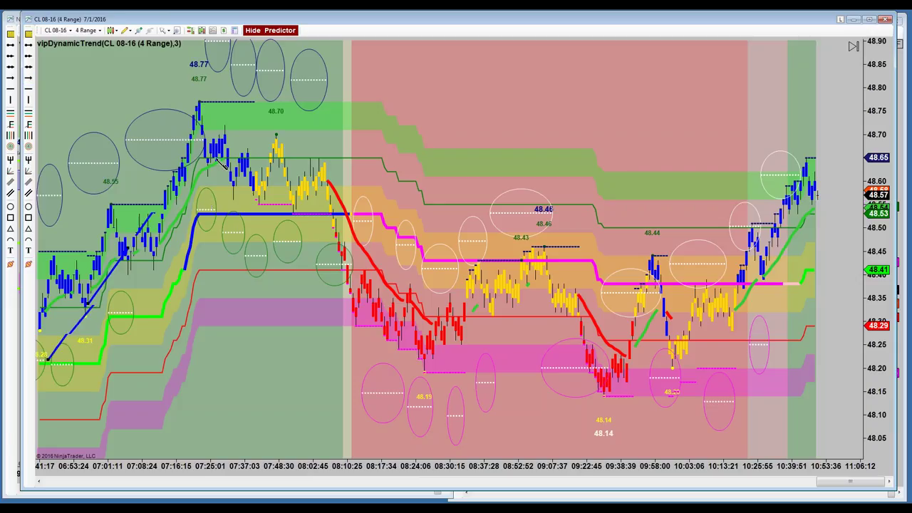
pyautogui.click(226, 118)
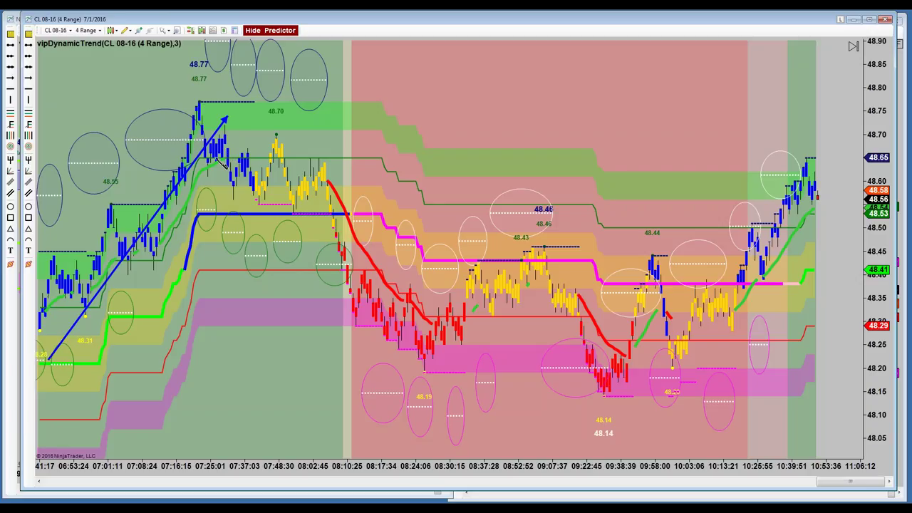
pyautogui.moveTo(230, 178)
pyautogui.mouseDown()
pyautogui.moveTo(248, 212)
pyautogui.moveTo(237, 203)
pyautogui.mouseUp()
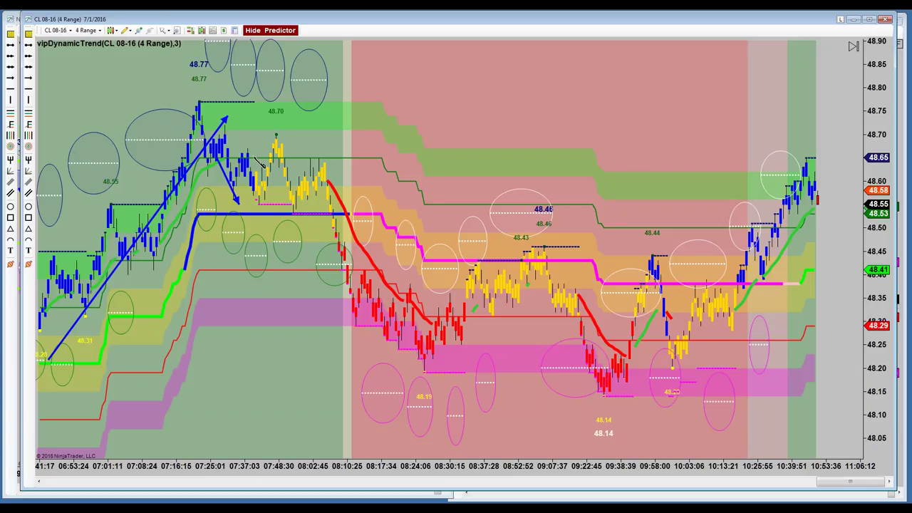
pyautogui.moveTo(251, 204); pyautogui.dragTo(270, 134)
# Mark the 48.76 high with a blue horizontal line and scroll back to the session's earlier bars
pyautogui.click(403, 106)
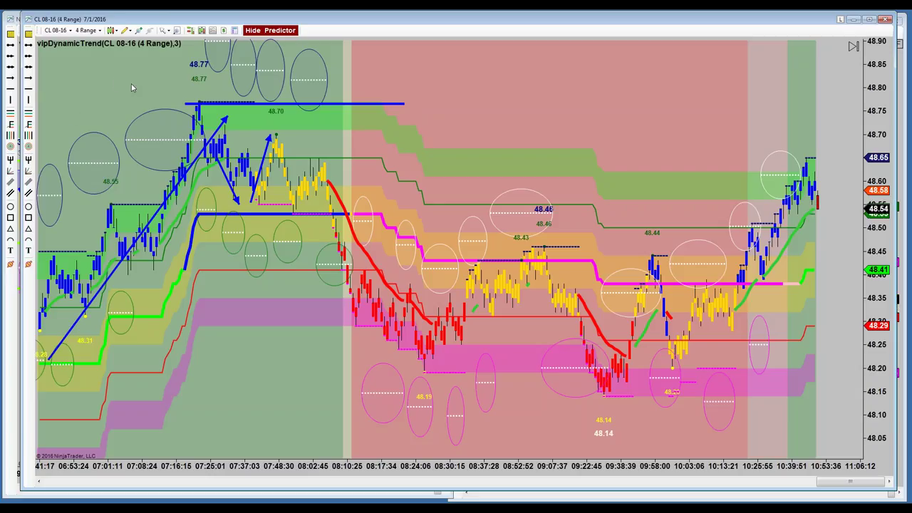
pyautogui.moveTo(118, 85); pyautogui.dragTo(711, 112)
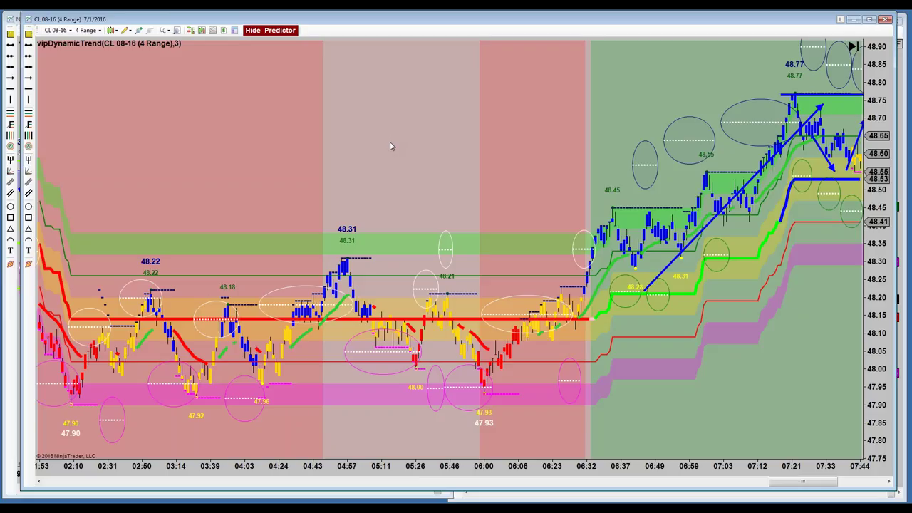
# Delete the long blue up arrow and the short blue down arrow near the 48.77 high
pyautogui.moveTo(370, 150)
pyautogui.mouseDown()
pyautogui.moveTo(435, 151)
pyautogui.moveTo(376, 154)
pyautogui.mouseUp()
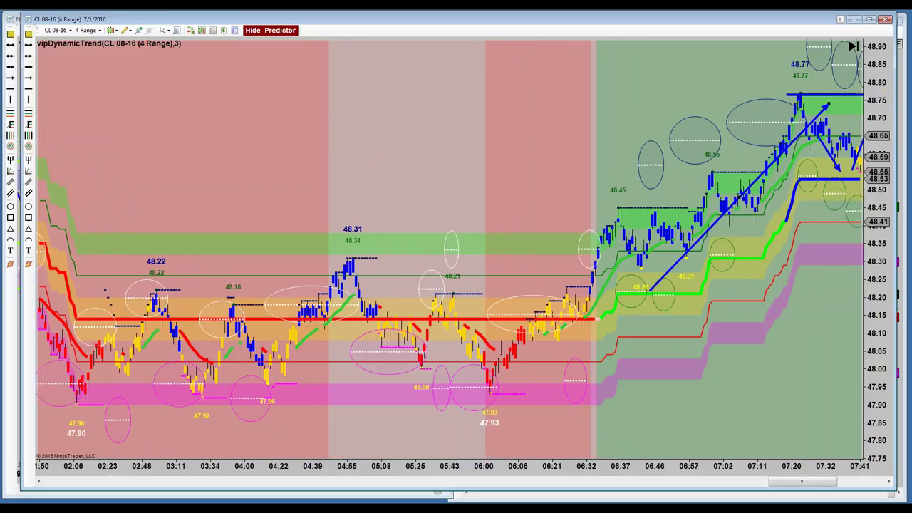
pyautogui.click(738, 197)
pyautogui.press('Delete')
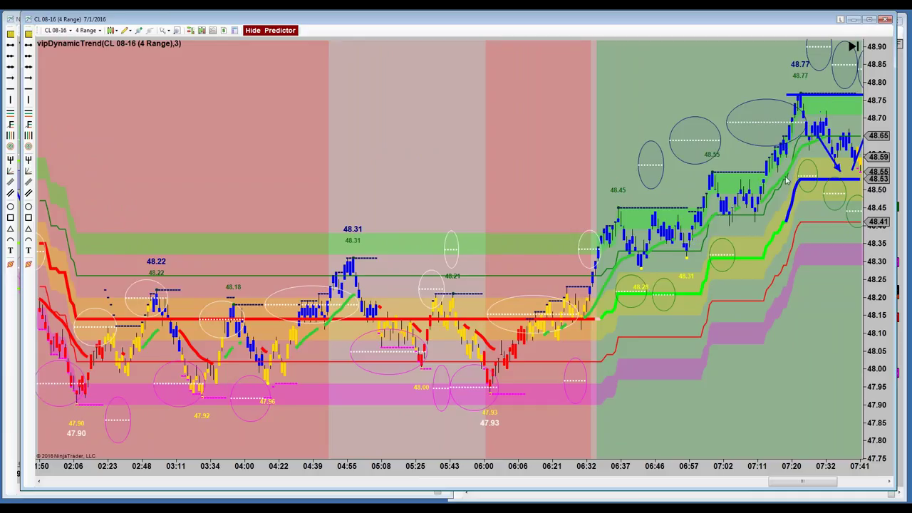
pyautogui.click(840, 159)
pyautogui.press('Delete')
pyautogui.press('Delete')
# Shift the CL chart to newer bars and widen the bar spacing
pyautogui.moveTo(568, 148); pyautogui.dragTo(564, 149)
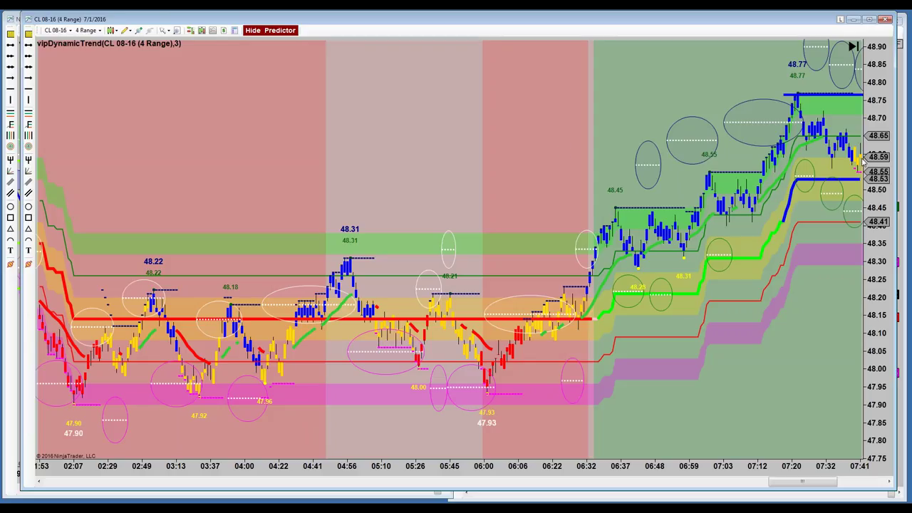
pyautogui.moveTo(583, 166); pyautogui.dragTo(571, 169)
pyautogui.moveTo(580, 472); pyautogui.dragTo(515, 474)
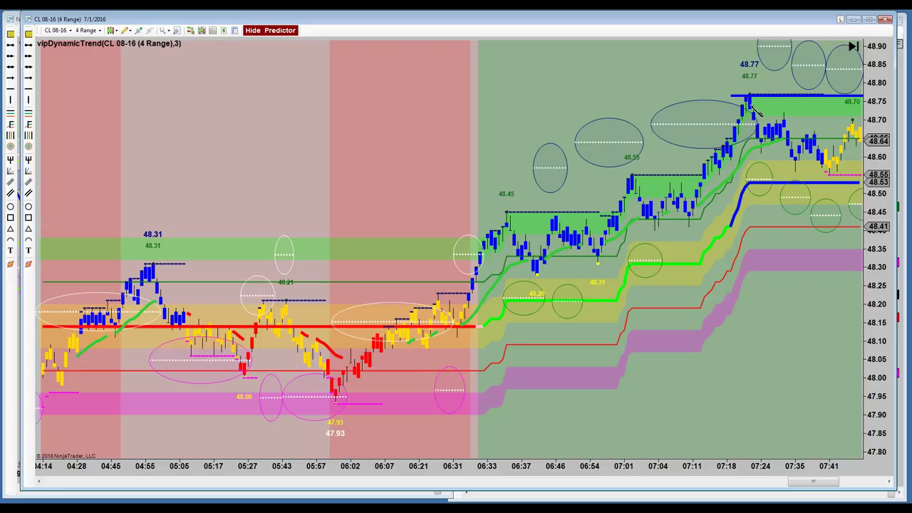
# Circle the 48.77 high and the peak near 48.70 with ellipses, then pan to newer bars
pyautogui.moveTo(728, 89); pyautogui.dragTo(770, 108)
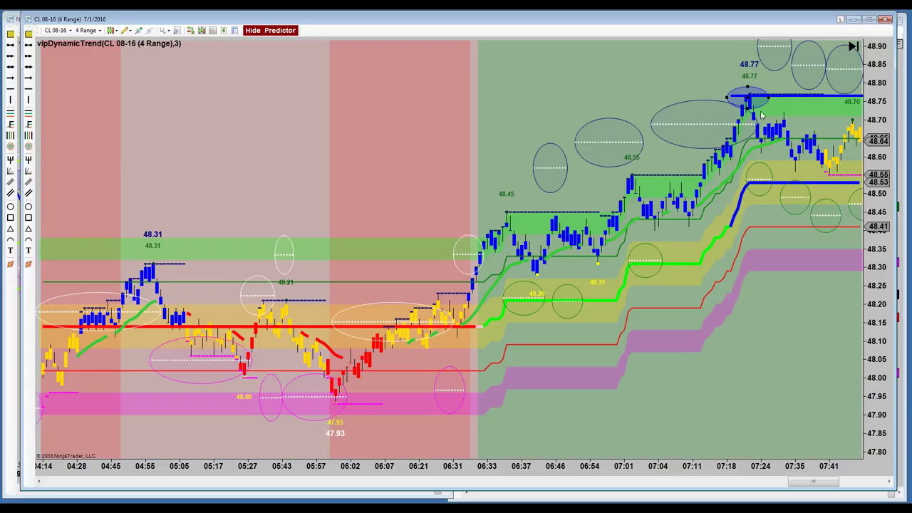
pyautogui.click(29, 208)
pyautogui.moveTo(846, 123); pyautogui.dragTo(868, 135)
pyautogui.scroll(-2, 334, 109)
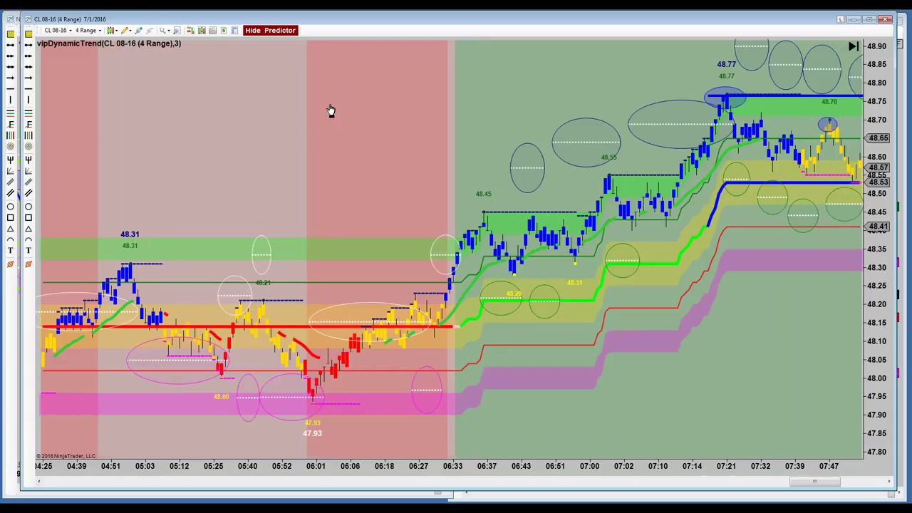
pyautogui.moveTo(331, 110); pyautogui.dragTo(294, 119)
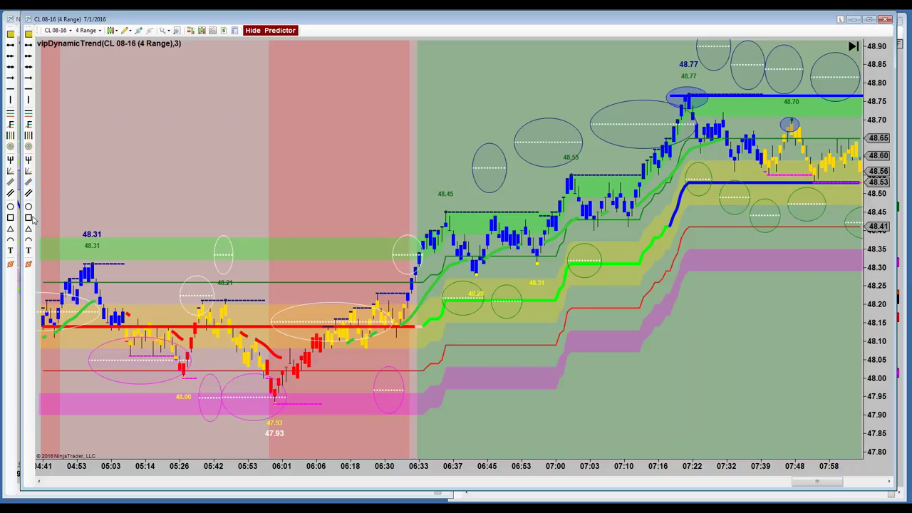
# Circle the pullback bars near 07:39, the lows around 07:48 and the latest bars near 48.63 with ellipses
pyautogui.click(28, 207)
pyautogui.moveTo(745, 151); pyautogui.dragTo(778, 173)
pyautogui.click(786, 179)
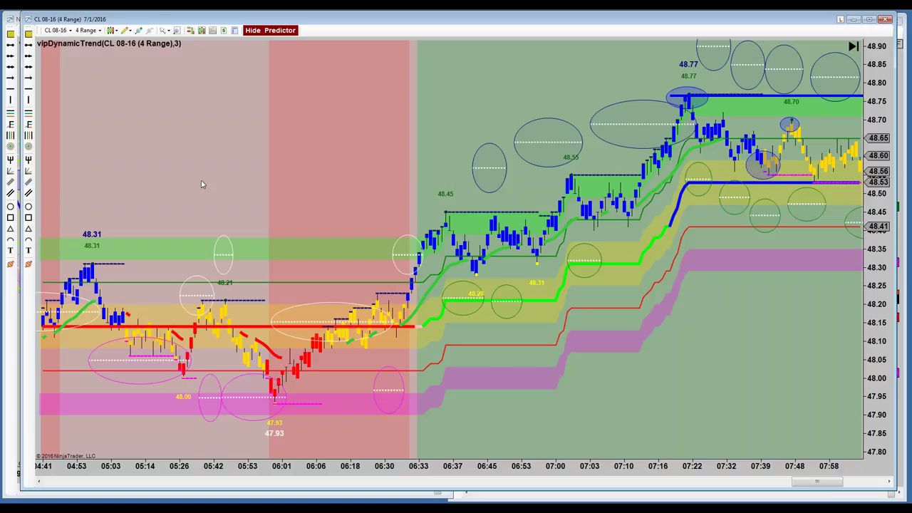
pyautogui.click(29, 207)
pyautogui.moveTo(798, 165); pyautogui.dragTo(832, 184)
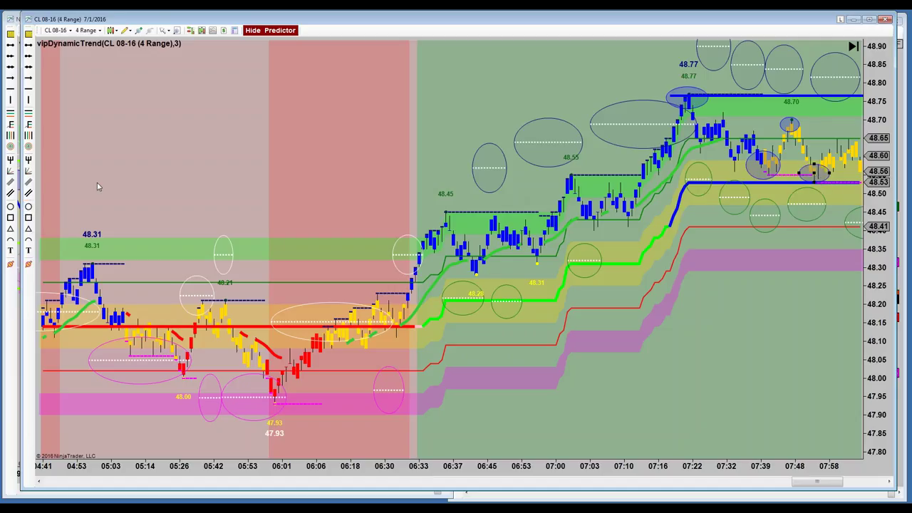
pyautogui.click(28, 207)
pyautogui.moveTo(829, 132)
pyautogui.mouseDown()
pyautogui.moveTo(858, 143)
pyautogui.moveTo(863, 158)
pyautogui.mouseUp()
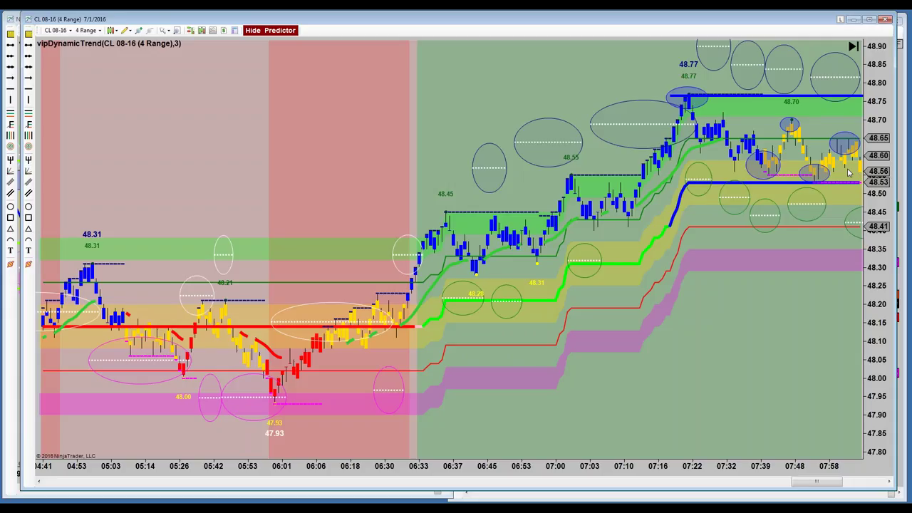
# Draw an upward arrow from the 07:39 low to above 48.80
pyautogui.click(29, 80)
pyautogui.click(773, 162)
pyautogui.click(789, 98)
pyautogui.click(798, 62)
# Draw a down arrow from the 48.77 high and nudge the upward arrow into position
pyautogui.moveTo(690, 114); pyautogui.dragTo(737, 171)
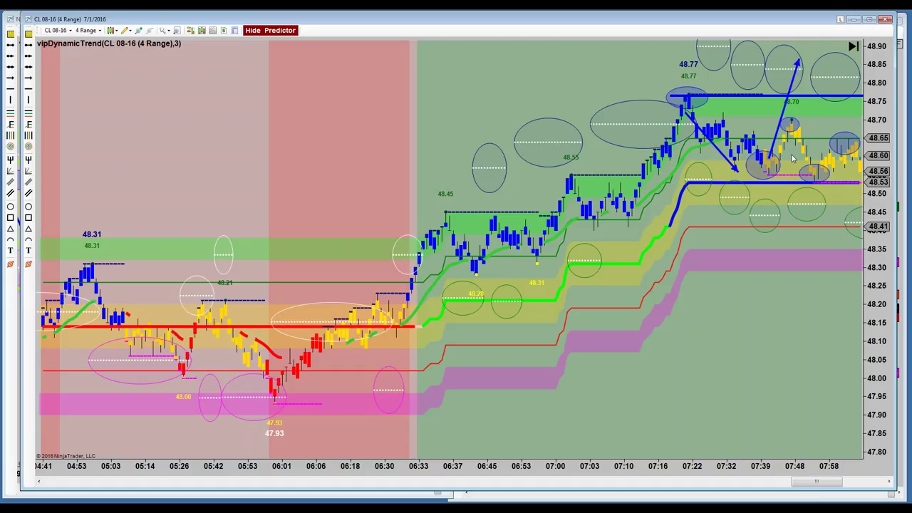
pyautogui.moveTo(781, 127); pyautogui.dragTo(774, 128)
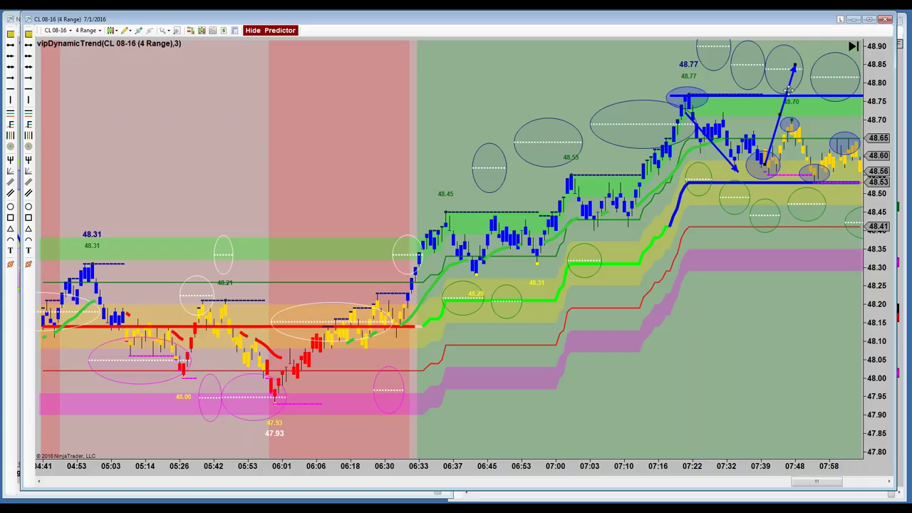
pyautogui.moveTo(782, 113); pyautogui.dragTo(783, 107)
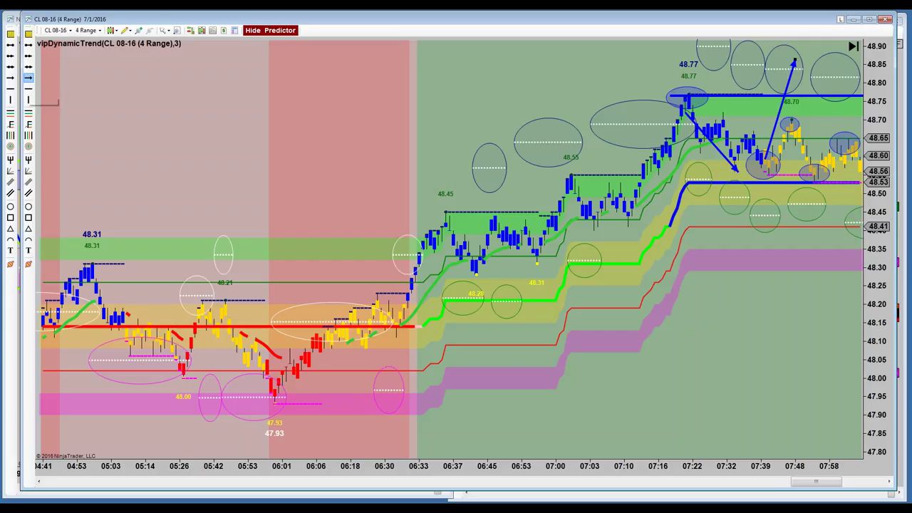
# Add a short up arrow through the yellow bars and a horizontal line at 48.36
pyautogui.moveTo(810, 165); pyautogui.dragTo(838, 151)
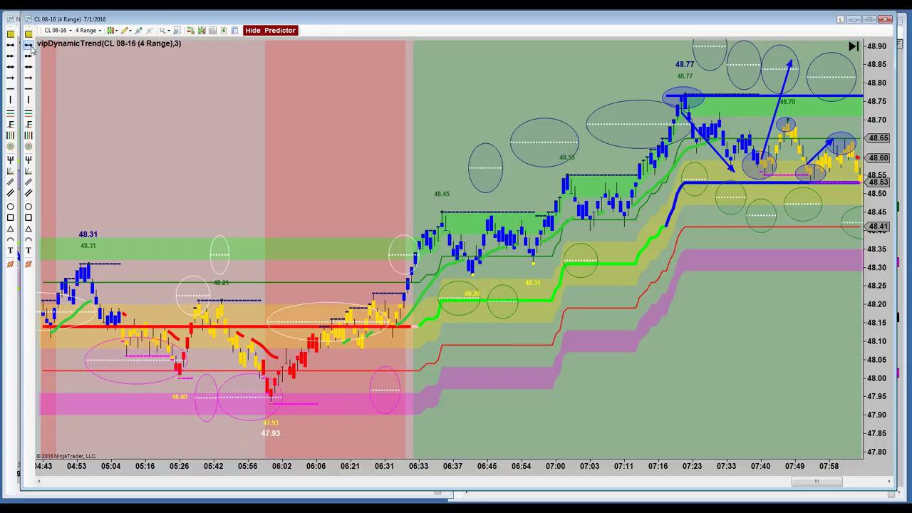
pyautogui.moveTo(667, 244); pyautogui.dragTo(867, 247)
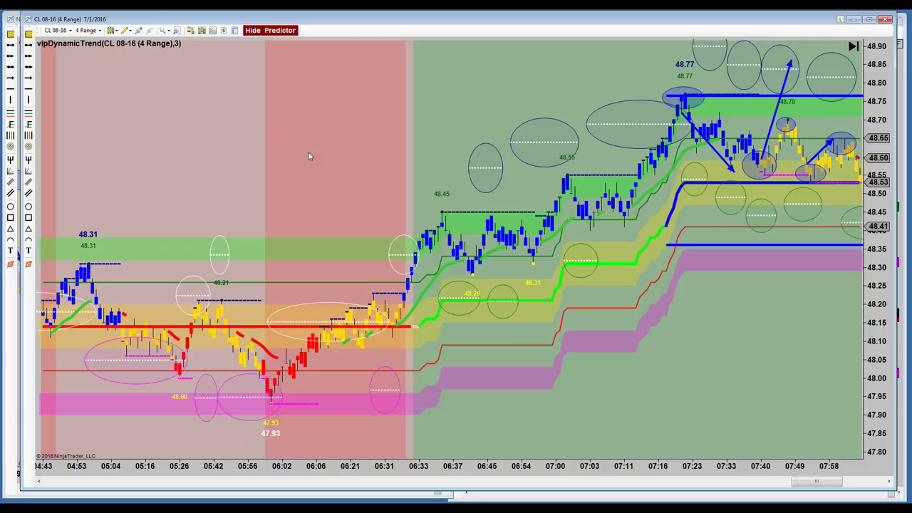
# Bring newer bars into view and extend the 48.36 line right over the red bars after 08:09
pyautogui.moveTo(309, 154); pyautogui.dragTo(202, 185)
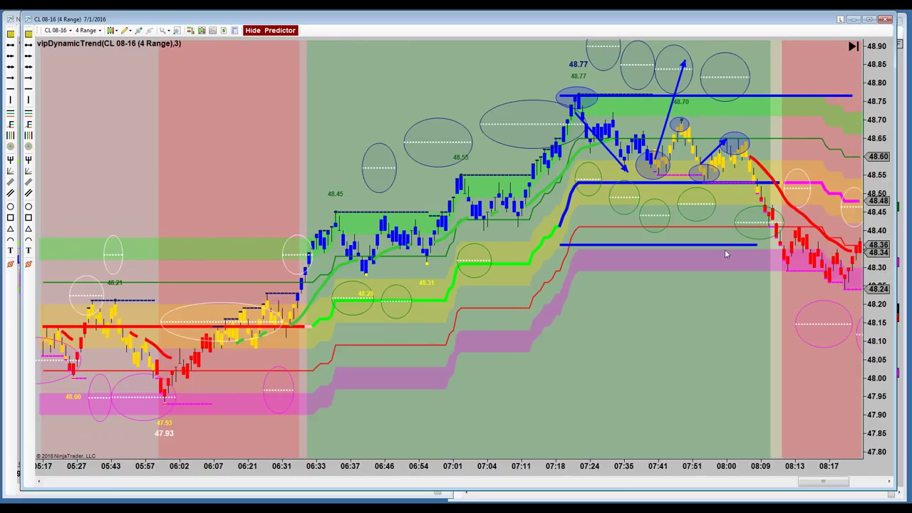
pyautogui.moveTo(723, 246); pyautogui.dragTo(791, 247)
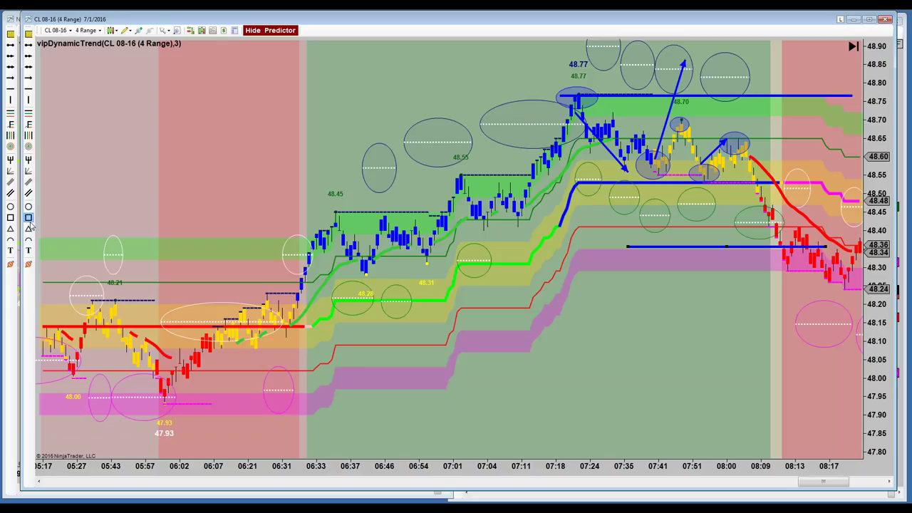
# Box the 07:24–08:05 consolidation (48.52–48.73) with a rectangle and add a down arrow beside the first red candles
pyautogui.moveTo(615, 107)
pyautogui.mouseDown()
pyautogui.moveTo(647, 127)
pyautogui.moveTo(765, 156)
pyautogui.moveTo(786, 204)
pyautogui.moveTo(773, 191)
pyautogui.mouseUp()
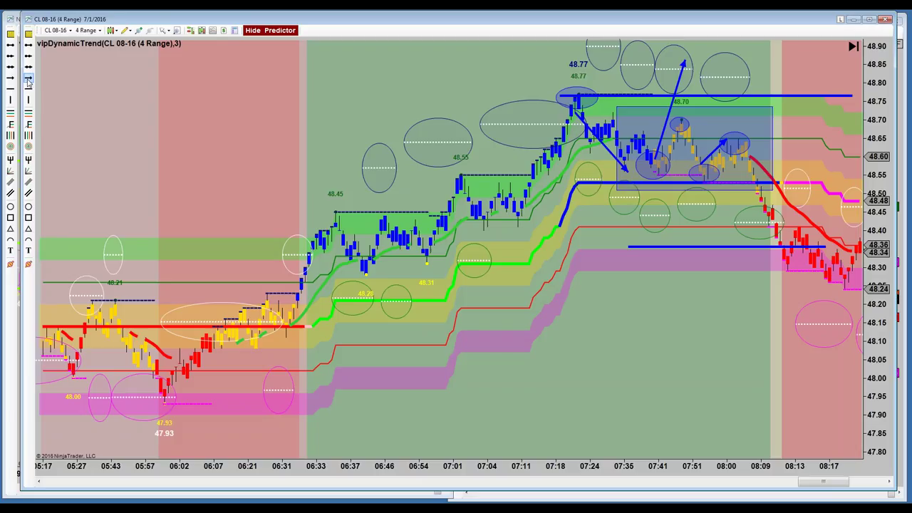
pyautogui.moveTo(743, 164); pyautogui.dragTo(756, 207)
# Draw a down arrow from the red bars after 08:13 to the 48.24 low
pyautogui.click(787, 229)
pyautogui.click(823, 273)
pyautogui.click(828, 288)
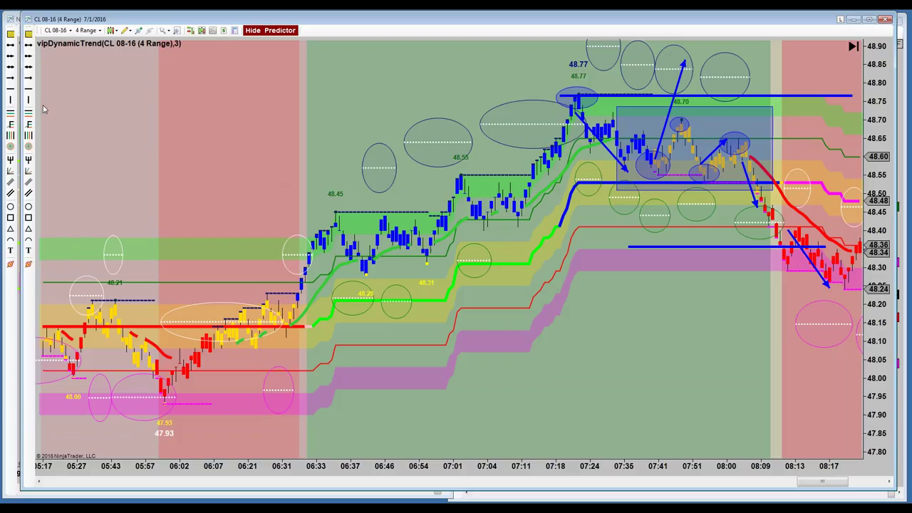
# Draw two green horizontal lines on the CL chart at about 48.55 and 48.47
pyautogui.click(29, 56)
pyautogui.click(458, 183)
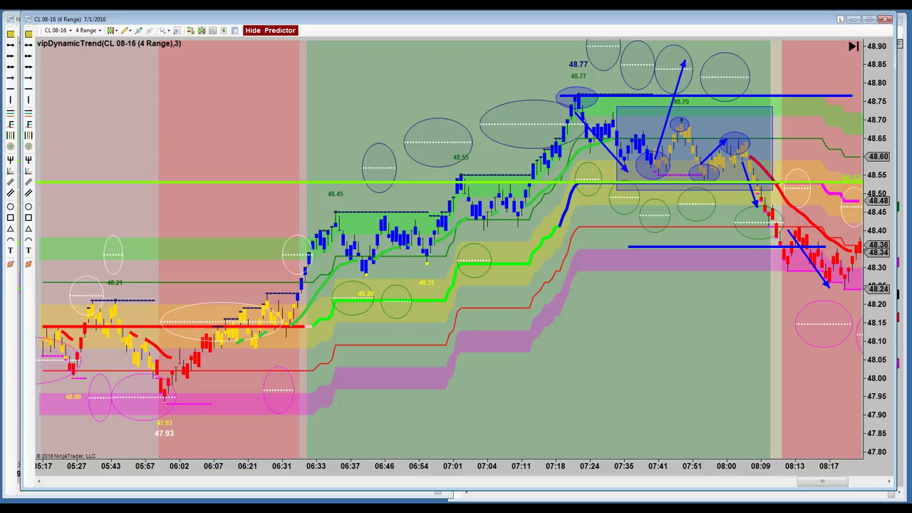
pyautogui.moveTo(450, 183); pyautogui.dragTo(450, 173)
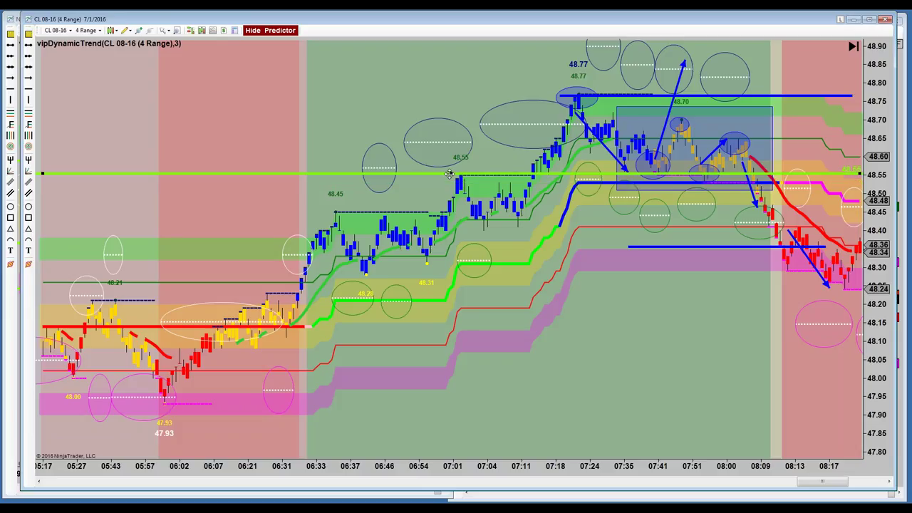
pyautogui.click(29, 90)
pyautogui.click(460, 205)
pyautogui.moveTo(458, 206); pyautogui.dragTo(458, 215)
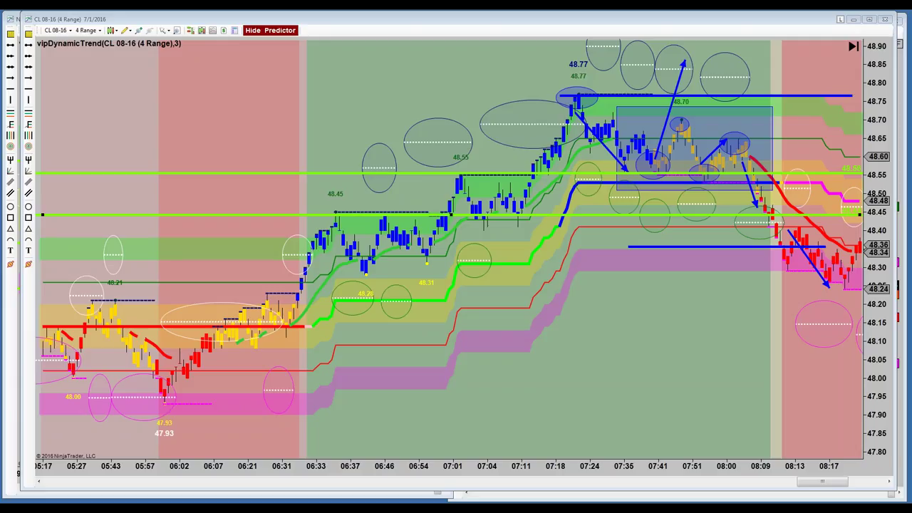
# Pan the CL chart toward the most recent bars so it runs through 08:45
pyautogui.hscroll(3, 456, 250)
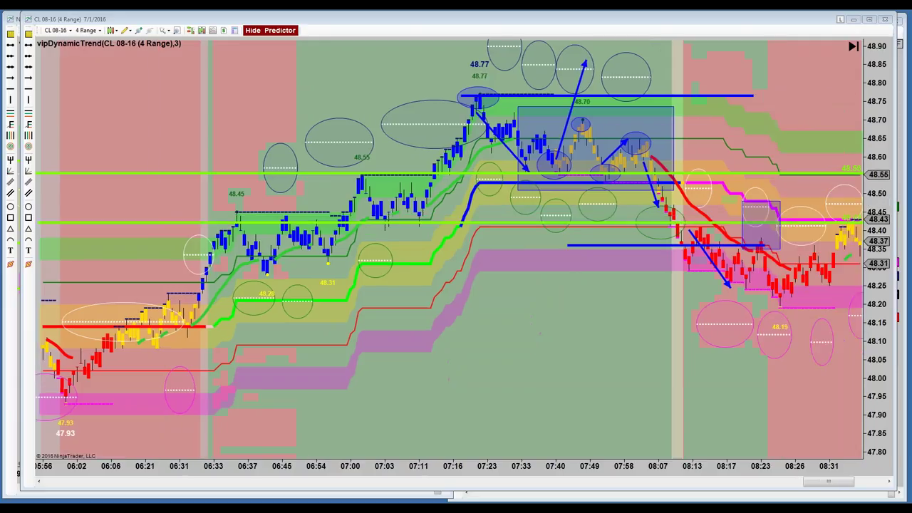
pyautogui.moveTo(100, 87); pyautogui.dragTo(193, 81)
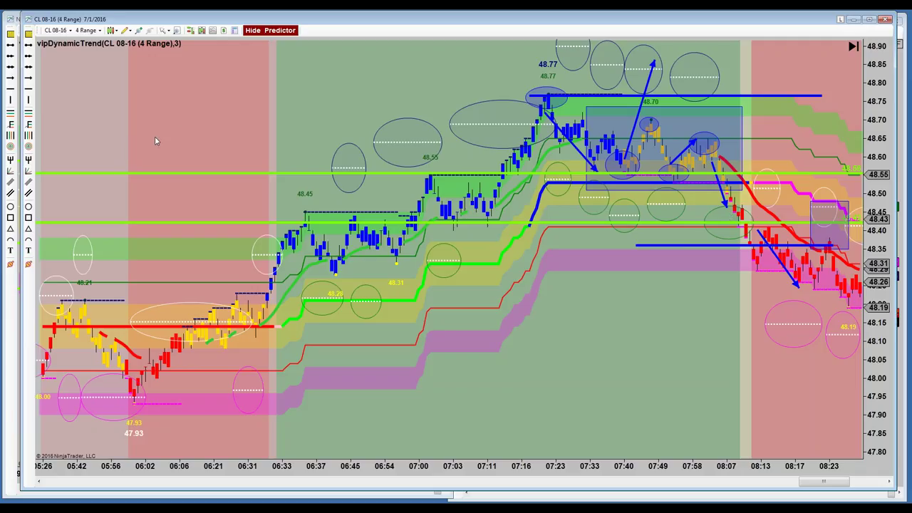
pyautogui.moveTo(188, 122); pyautogui.dragTo(71, 82)
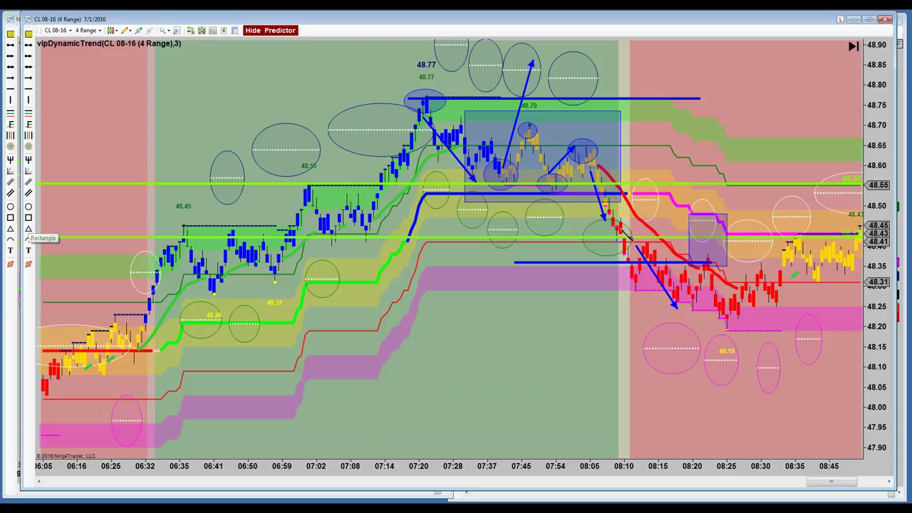
# Box the latest bars near 48.43 with a small rectangle and add an upward blue arrow
pyautogui.moveTo(842, 227); pyautogui.dragTo(861, 246)
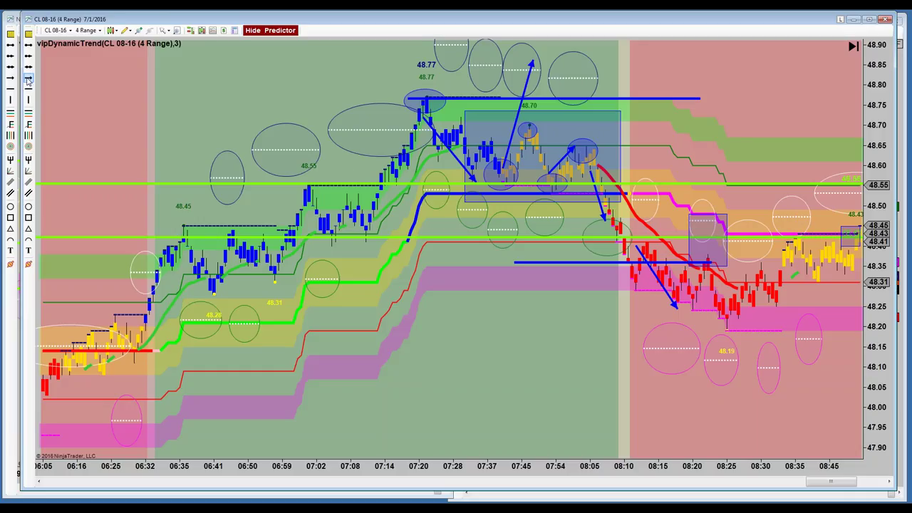
pyautogui.moveTo(840, 238); pyautogui.dragTo(848, 211)
# Draw short blue lines under the lows near 48.20 and 48.27, then pan to show bars through 08:58
pyautogui.moveTo(707, 328); pyautogui.dragTo(868, 329)
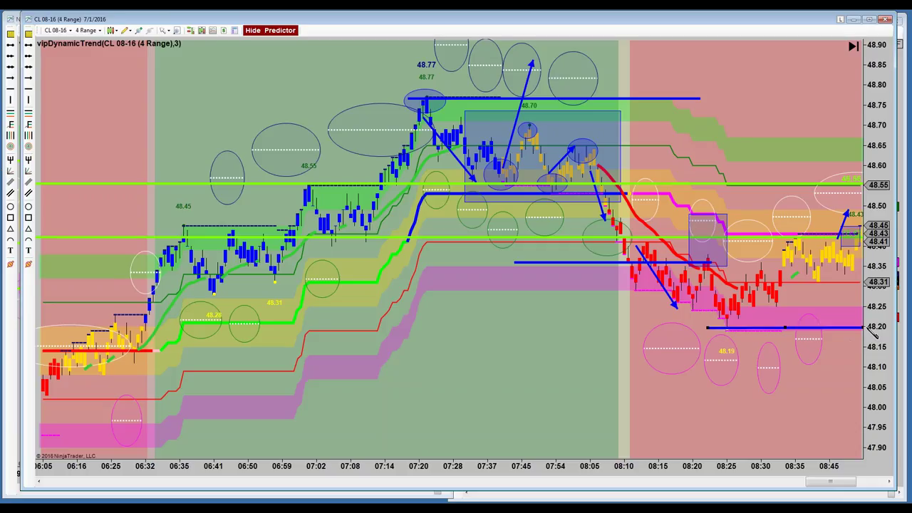
pyautogui.click(860, 329)
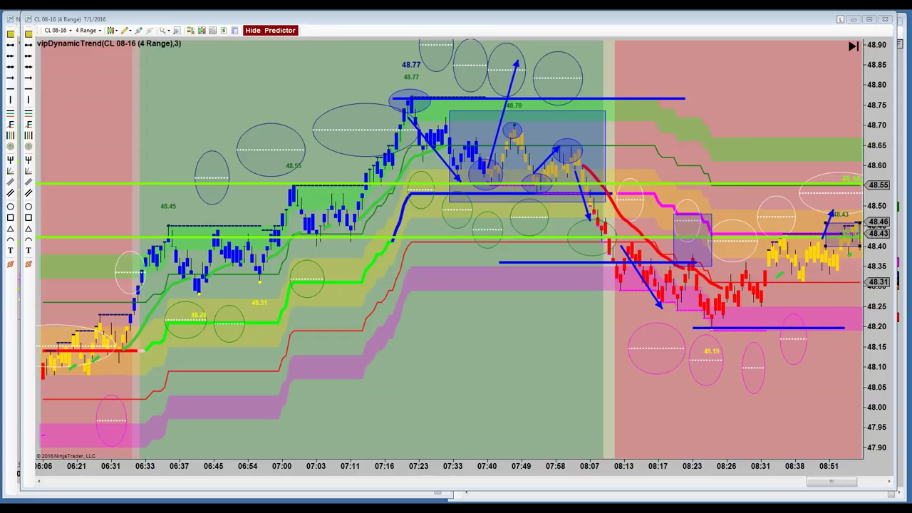
pyautogui.click(796, 328)
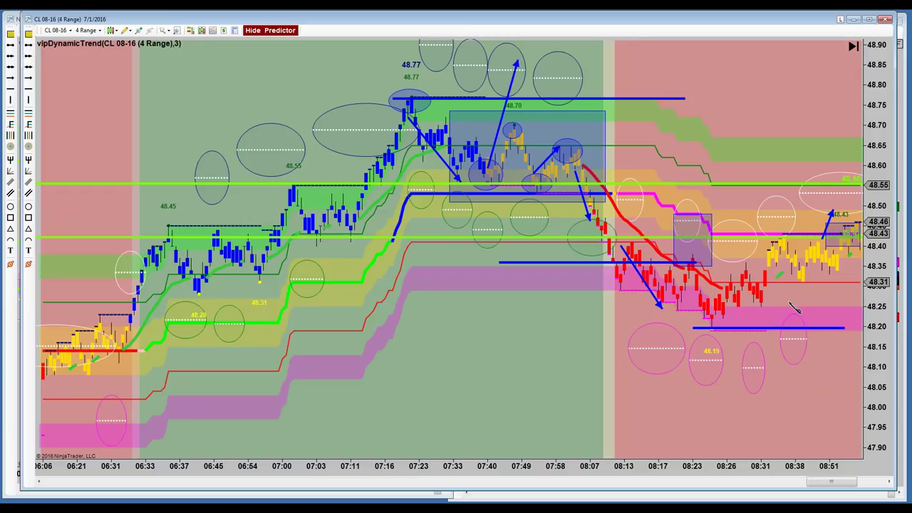
pyautogui.click(858, 300)
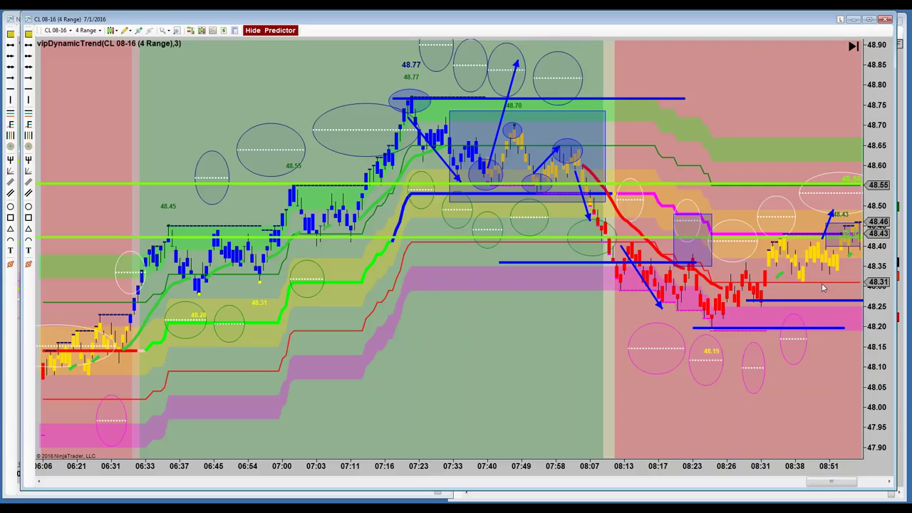
pyautogui.moveTo(732, 101); pyautogui.dragTo(707, 104)
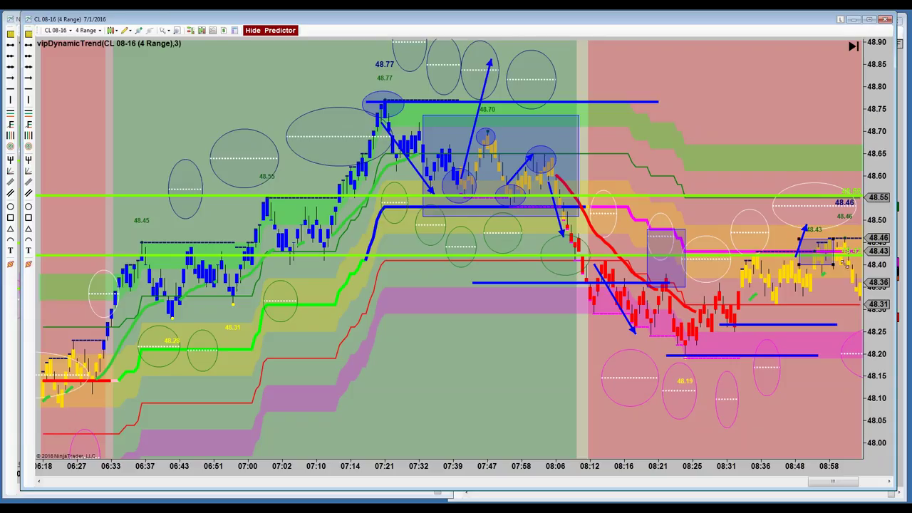
# Shorten the small rectangle slightly and draw a blue arrow from it down toward 48.22
pyautogui.click(856, 265)
pyautogui.moveTo(856, 266); pyautogui.dragTo(856, 263)
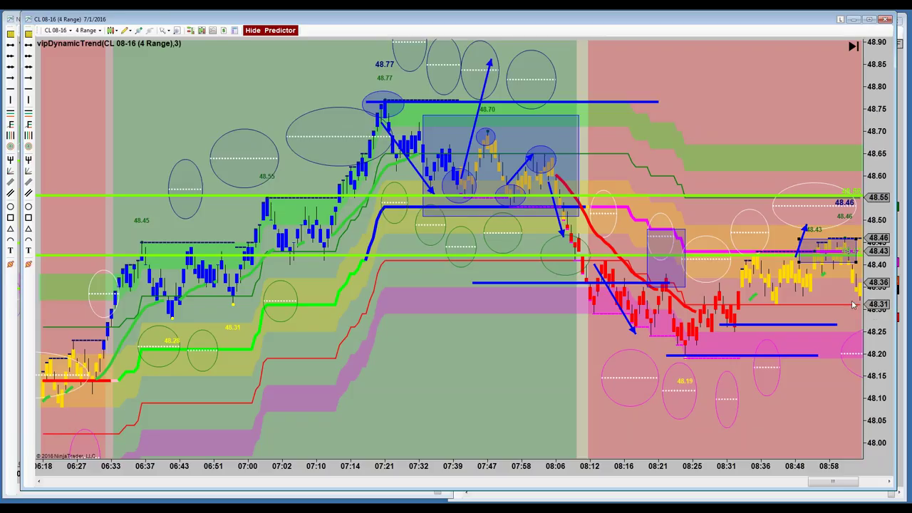
pyautogui.scroll(-5, 108, 102)
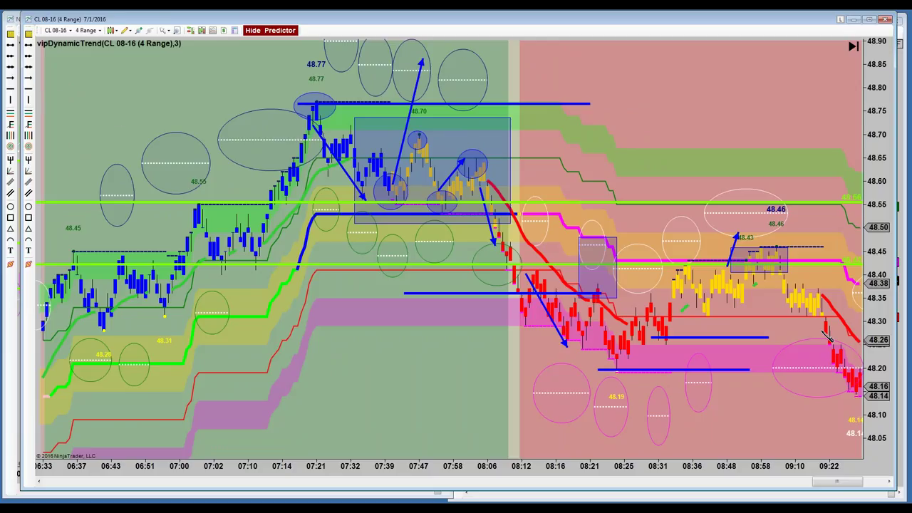
pyautogui.click(773, 270)
# Narrow the rectangle near 48.45 and draw a small ellipse over its top around 08:58
pyautogui.moveTo(787, 250)
pyautogui.mouseDown()
pyautogui.moveTo(769, 251)
pyautogui.moveTo(831, 249)
pyautogui.moveTo(823, 272)
pyautogui.moveTo(802, 275)
pyautogui.mouseUp()
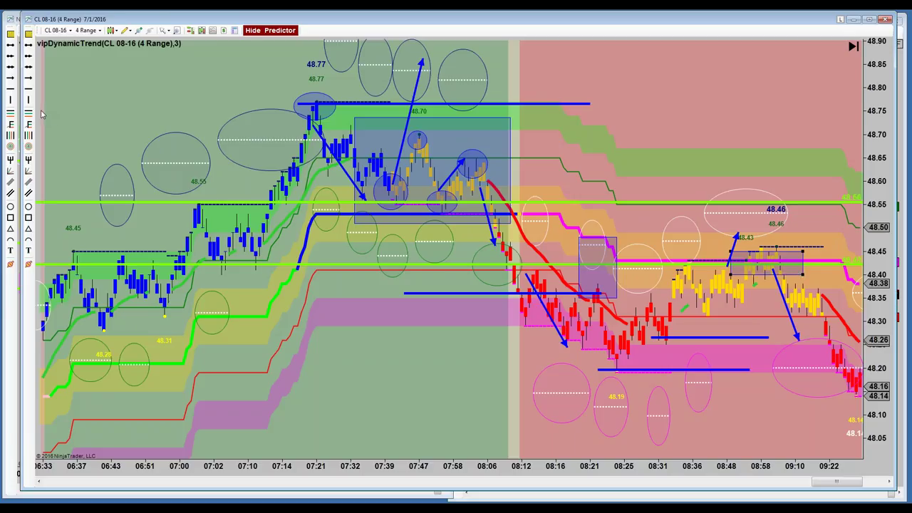
pyautogui.click(28, 207)
pyautogui.click(759, 248)
pyautogui.click(788, 256)
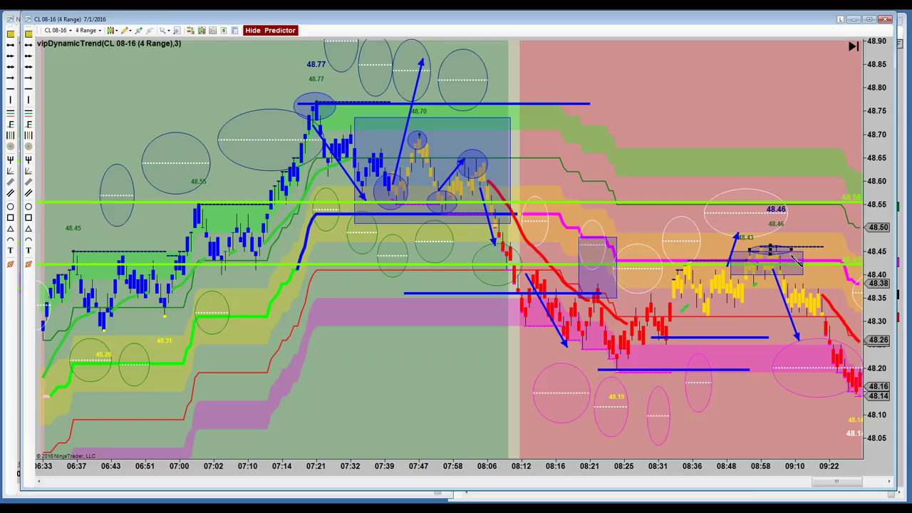
pyautogui.click(737, 239)
# Circle the red bars near 48.20 after 09:15 with a small blue-filled ellipse, then pan to the latest bars
pyautogui.moveTo(818, 359); pyautogui.dragTo(847, 377)
pyautogui.click(851, 383)
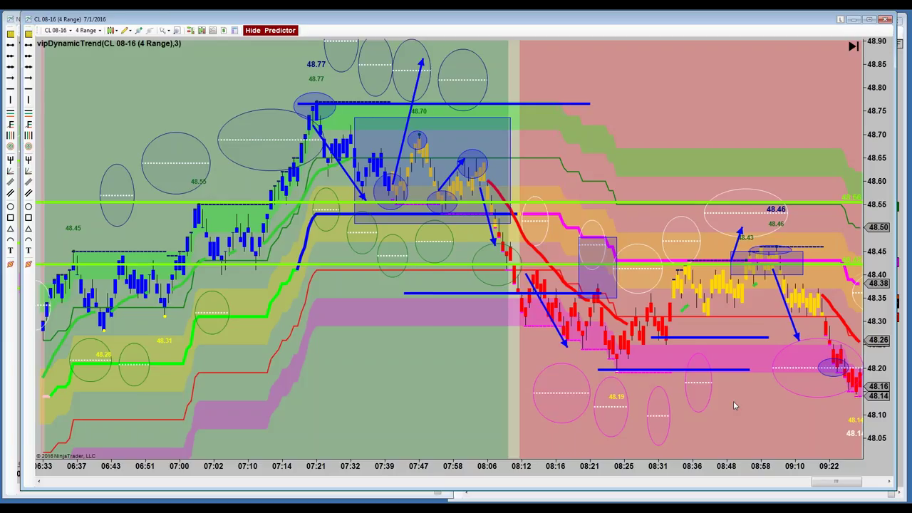
pyautogui.moveTo(733, 401); pyautogui.dragTo(724, 411)
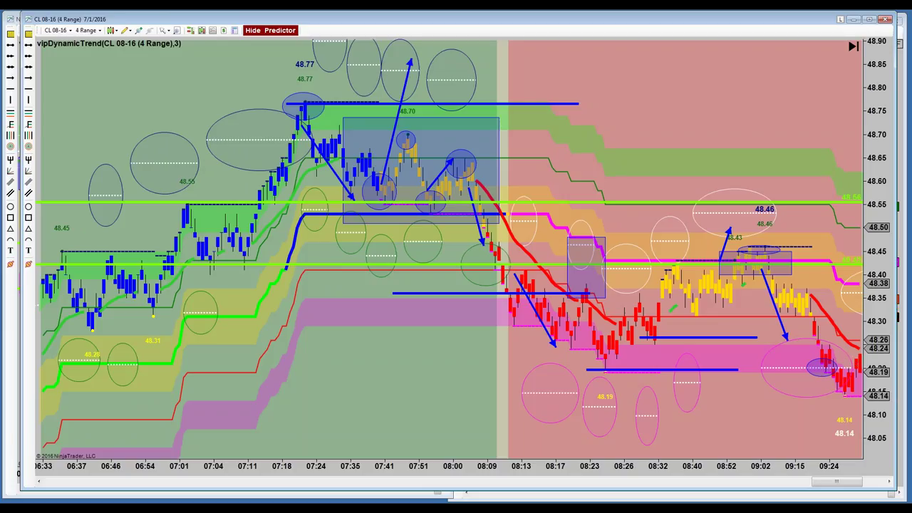
pyautogui.click(865, 373)
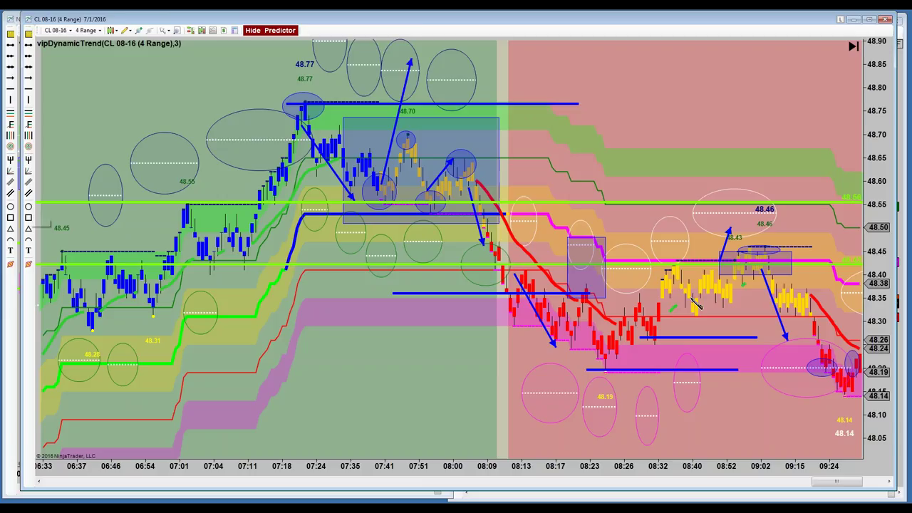
# Draw a small ellipse around the last red bars between about 48.19 and 48.26
pyautogui.moveTo(850, 340); pyautogui.dragTo(861, 352)
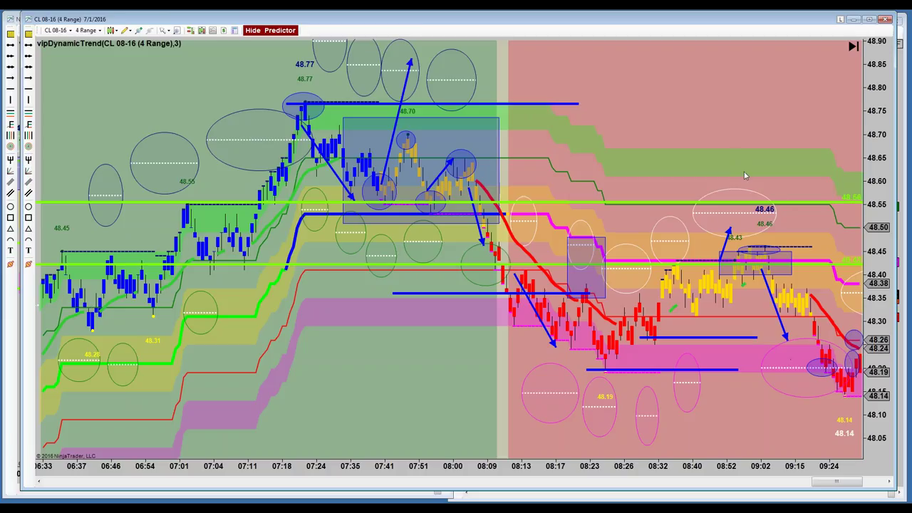
# Pan and compress the CL chart so it spans roughly 06:23 to 09:48
pyautogui.moveTo(725, 136); pyautogui.dragTo(689, 132)
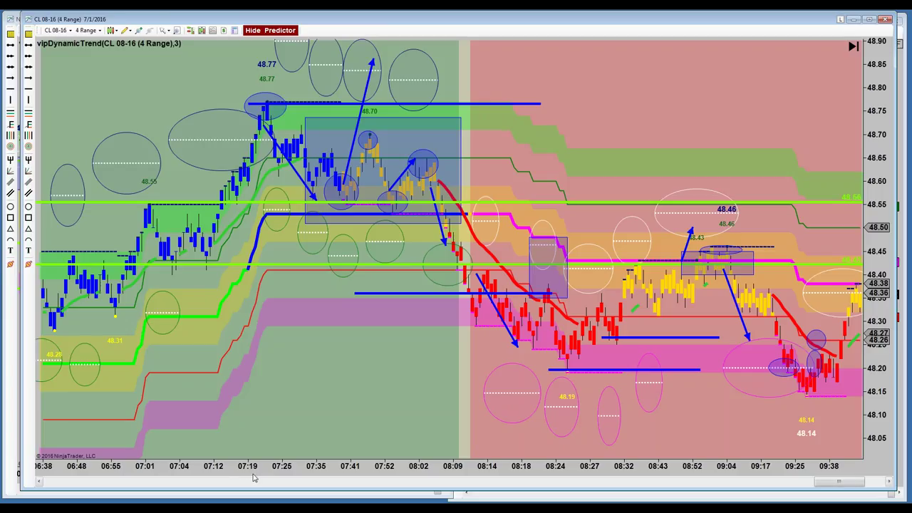
pyautogui.scroll(-1, 256, 478)
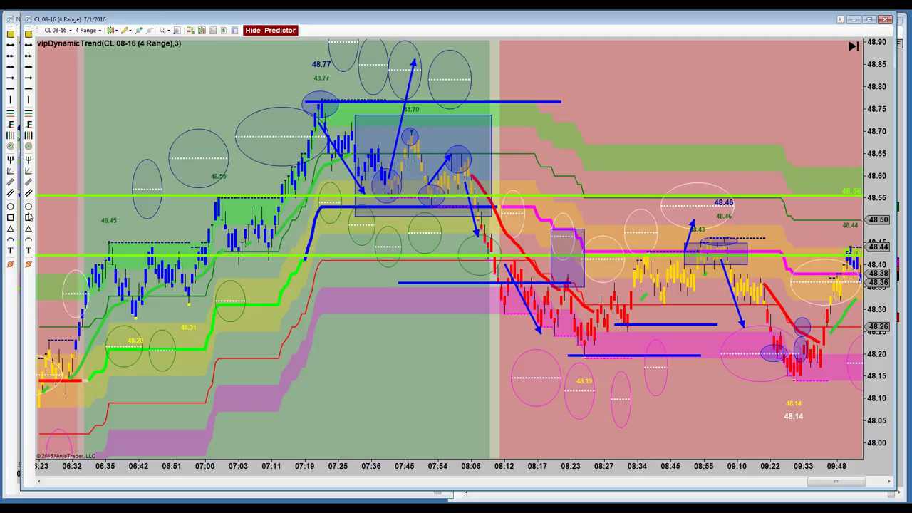
# Box the latest CL bars with a shaded rectangle, nudge the 08:23 rectangle left, and pan the chart
pyautogui.click(834, 245)
pyautogui.click(860, 269)
pyautogui.click(858, 275)
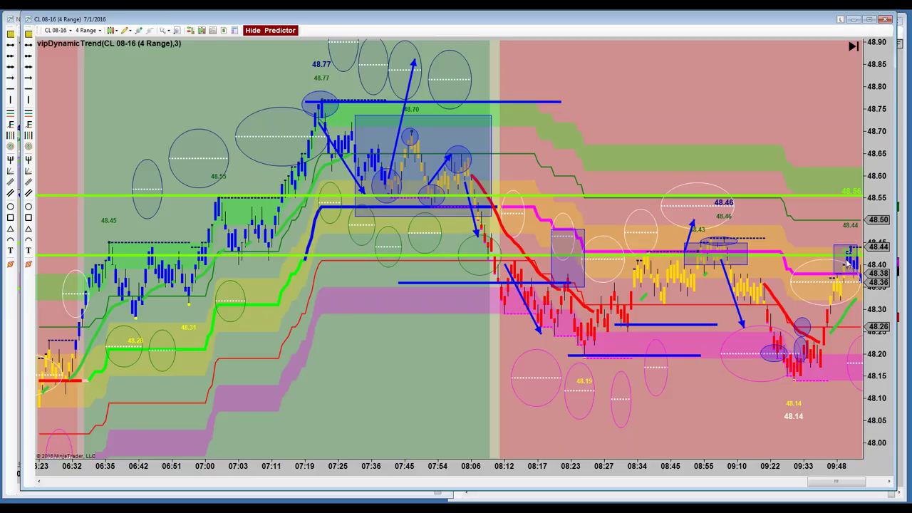
pyautogui.moveTo(578, 232); pyautogui.dragTo(590, 230)
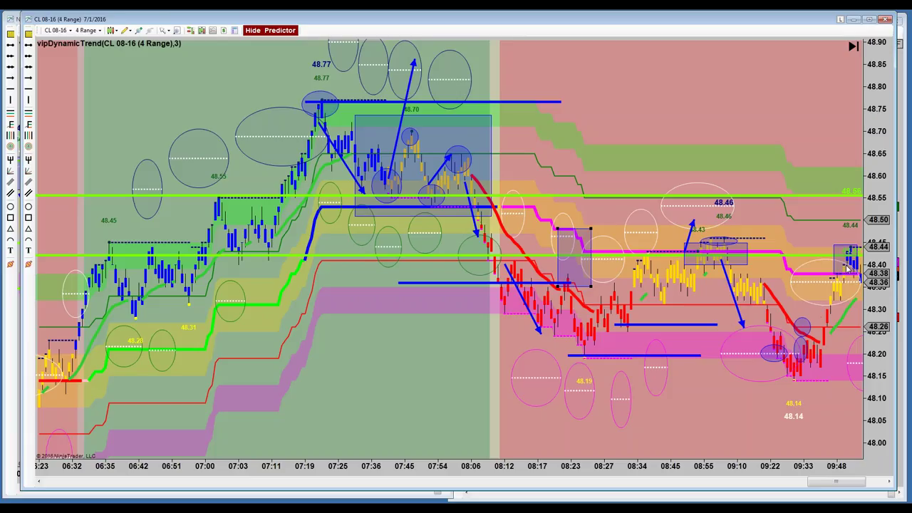
pyautogui.moveTo(773, 130); pyautogui.dragTo(698, 134)
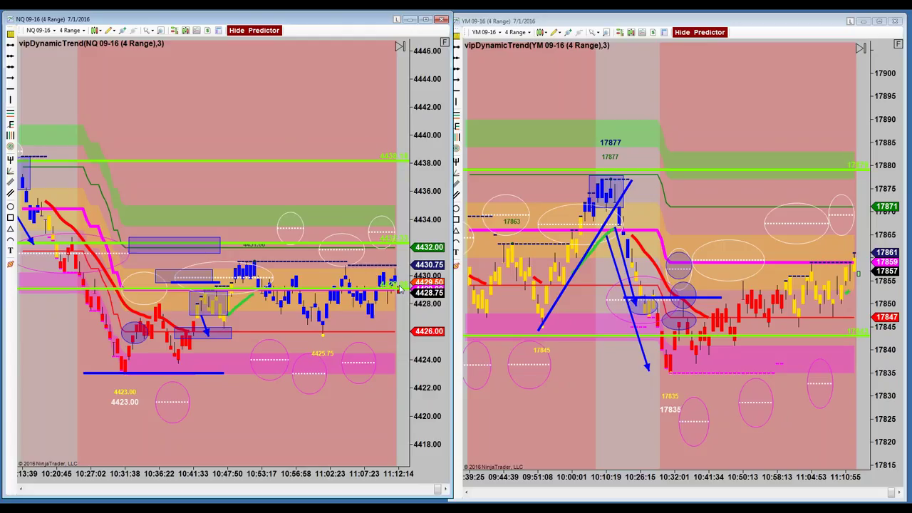
# Raise the lime horizontal line on NQ and scroll back to about 10:03
pyautogui.moveTo(376, 288); pyautogui.dragTo(370, 262)
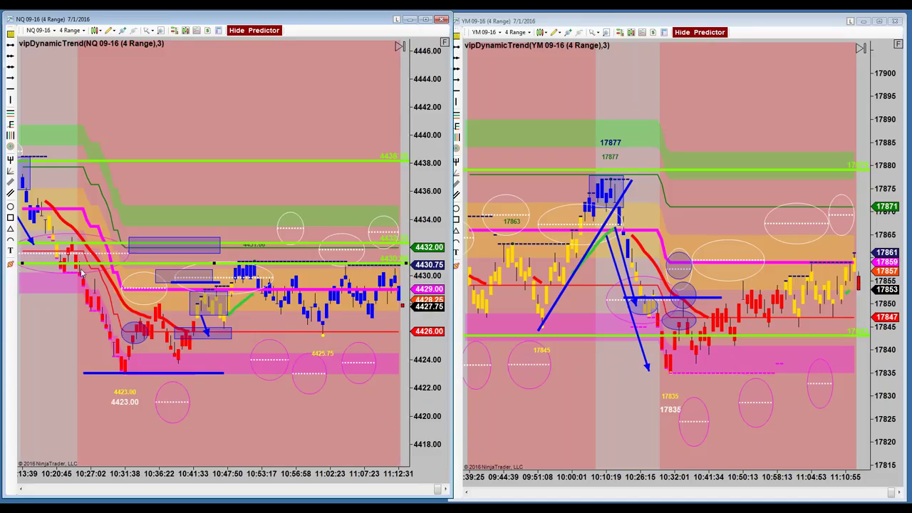
pyautogui.scroll(3, 187, 479)
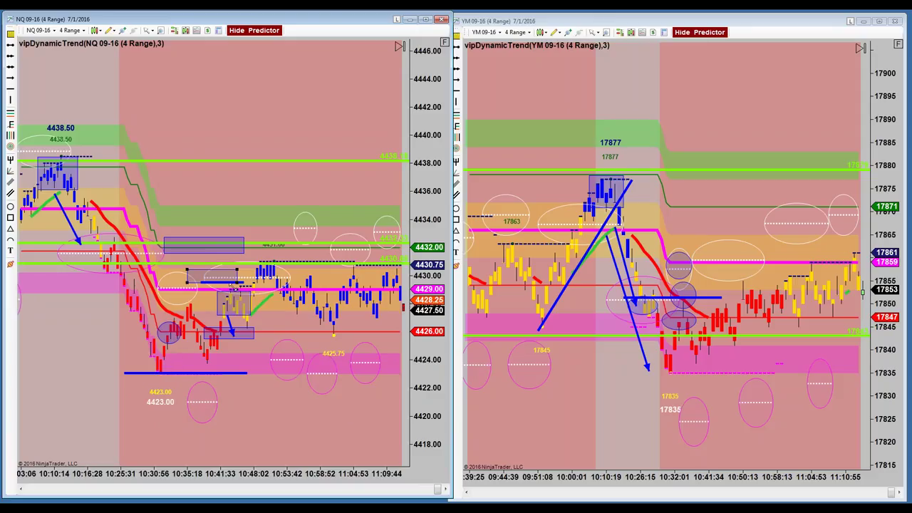
# Lengthen the NQ line near 4427, lower the YM blue line, and pan YM to later bars
pyautogui.click(227, 296)
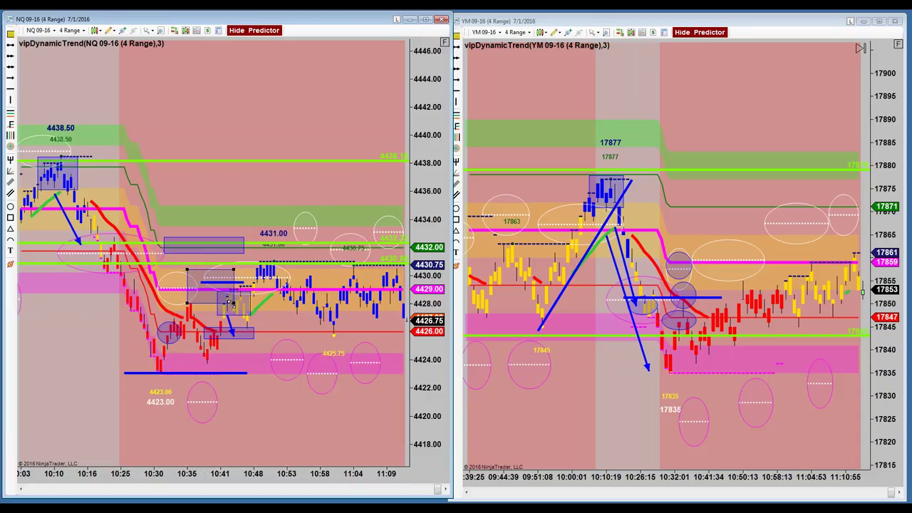
pyautogui.moveTo(244, 287)
pyautogui.mouseDown()
pyautogui.moveTo(260, 283)
pyautogui.moveTo(250, 285)
pyautogui.moveTo(242, 316)
pyautogui.mouseUp()
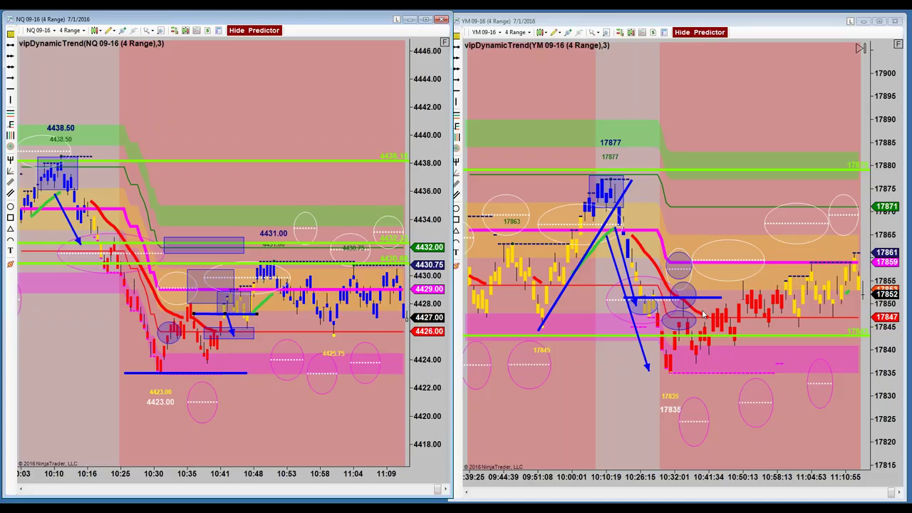
pyautogui.moveTo(695, 298)
pyautogui.mouseDown()
pyautogui.moveTo(690, 330)
pyautogui.moveTo(704, 328)
pyautogui.moveTo(716, 300)
pyautogui.mouseUp()
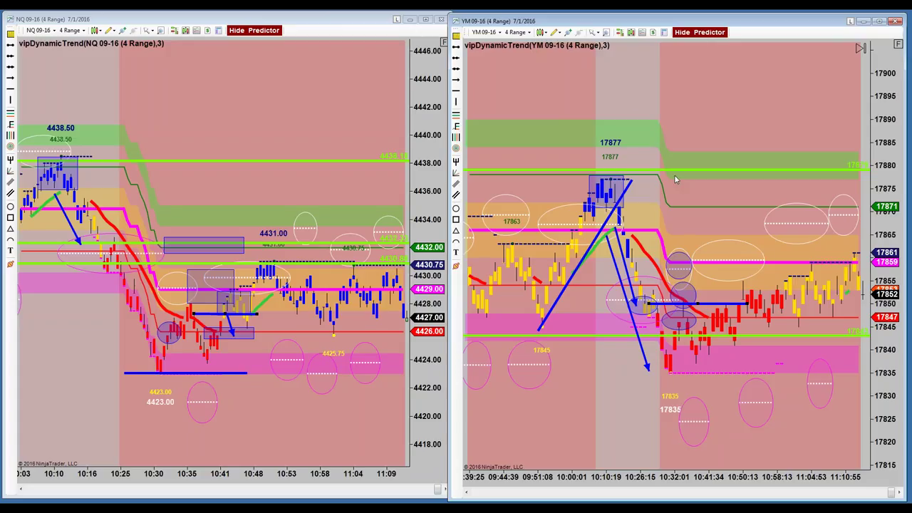
pyautogui.moveTo(737, 85); pyautogui.dragTo(716, 83)
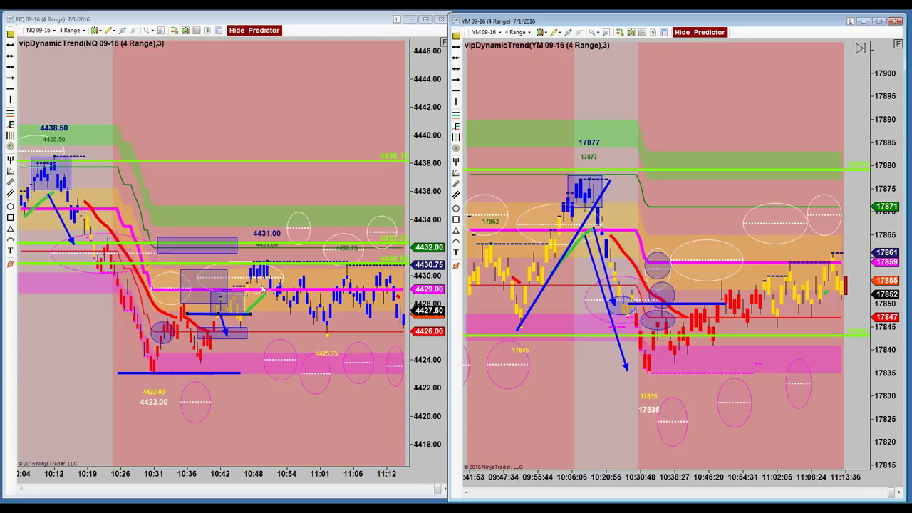
pyautogui.click(11, 78)
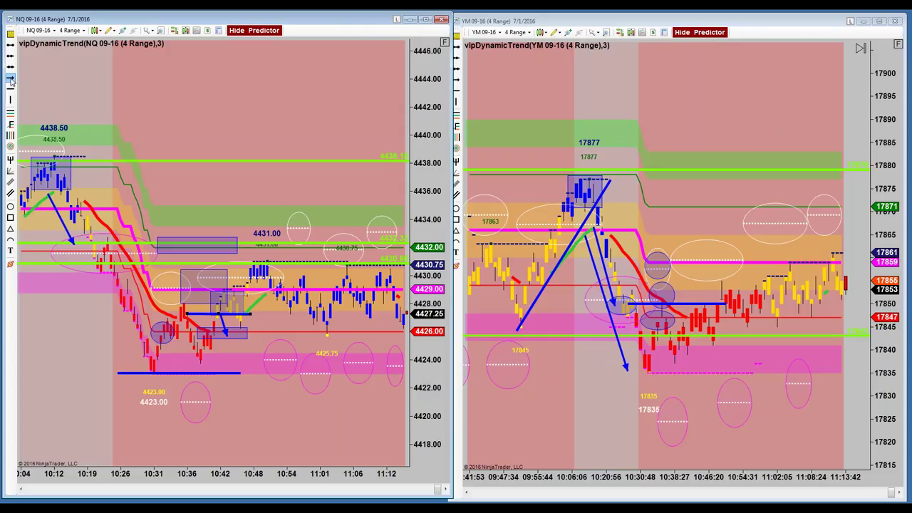
pyautogui.moveTo(359, 279); pyautogui.dragTo(373, 320)
pyautogui.moveTo(370, 278); pyautogui.dragTo(385, 331)
pyautogui.click(476, 87)
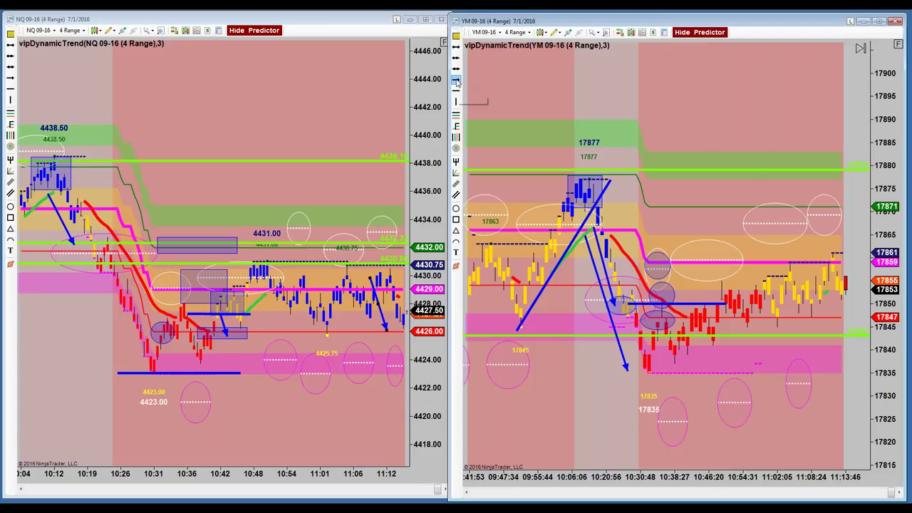
pyautogui.moveTo(831, 293)
pyautogui.mouseDown()
pyautogui.moveTo(844, 329)
pyautogui.moveTo(837, 335)
pyautogui.mouseUp()
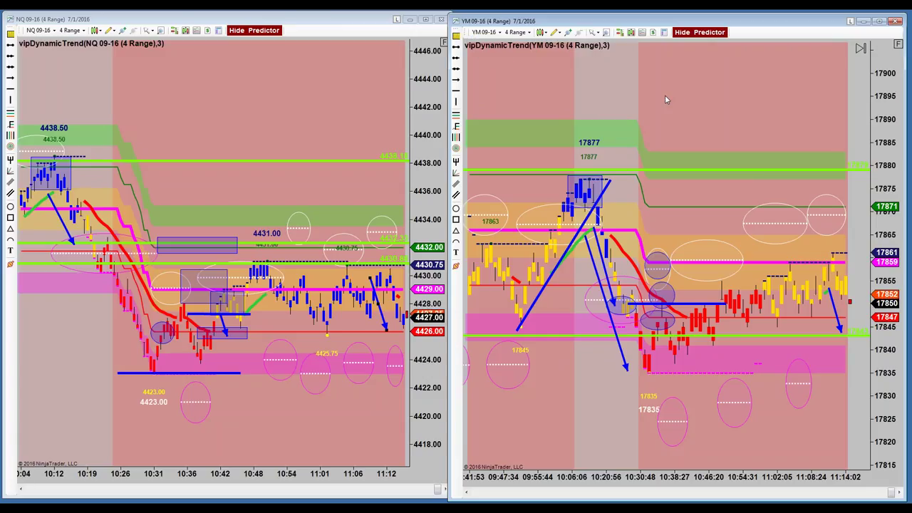
# Widen the YM chart to full screen and show 02:42–09:05, then auto-scale prices
pyautogui.moveTo(450, 113); pyautogui.dragTo(4, 182)
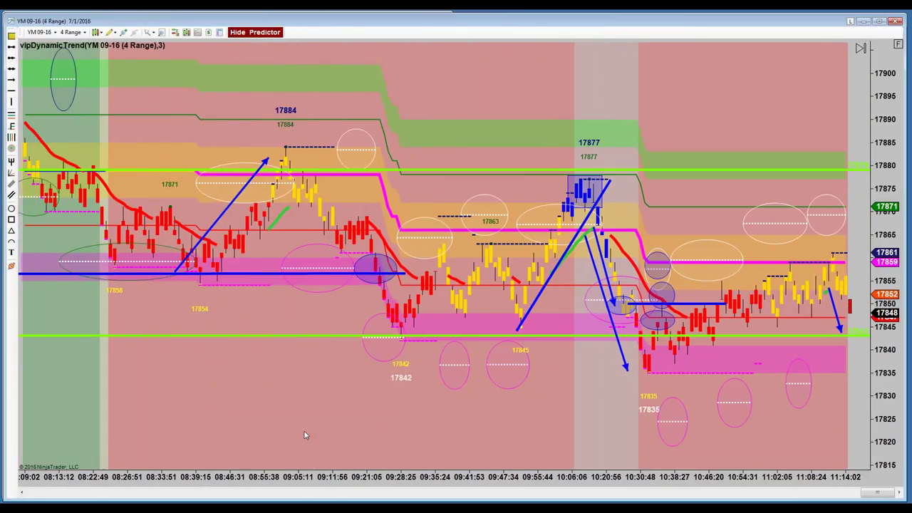
pyautogui.moveTo(356, 488); pyautogui.dragTo(373, 488)
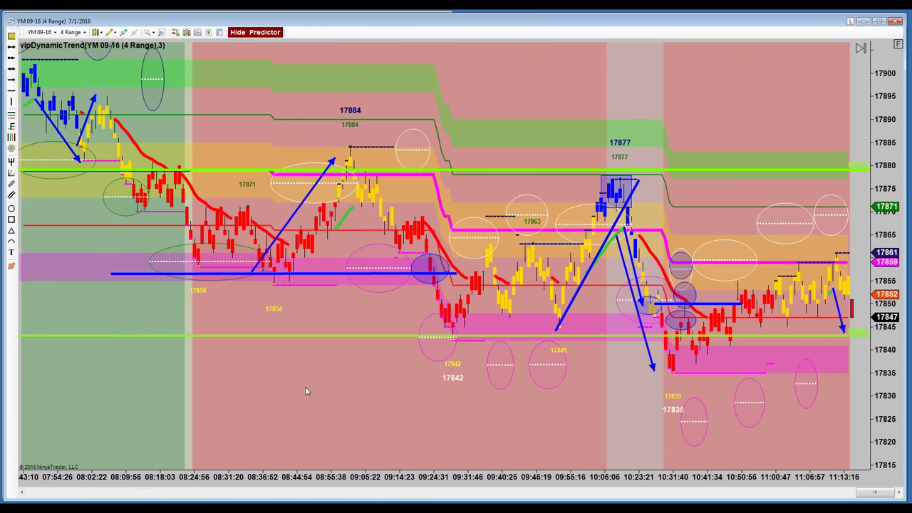
pyautogui.moveTo(281, 401); pyautogui.dragTo(747, 387)
pyautogui.moveTo(679, 490)
pyautogui.mouseDown()
pyautogui.moveTo(618, 487)
pyautogui.moveTo(685, 482)
pyautogui.mouseUp()
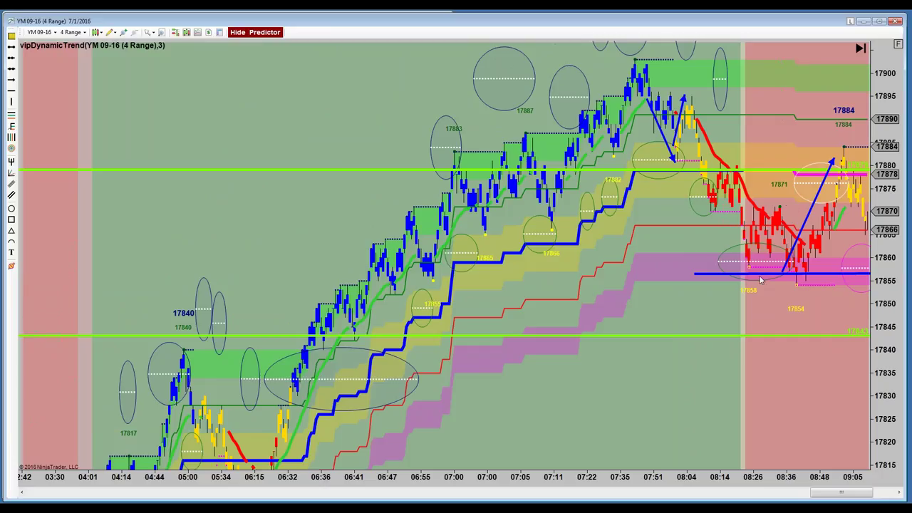
pyautogui.click(898, 44)
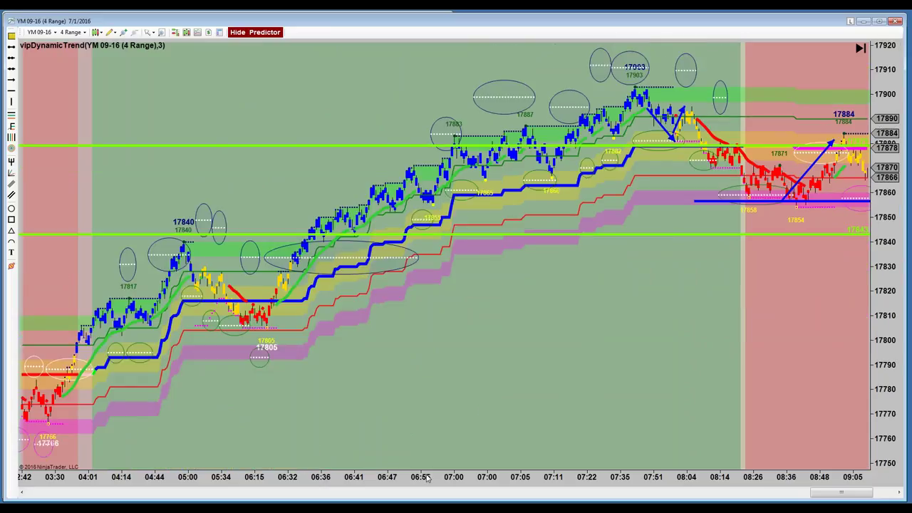
# Shift the YM view slightly and raise the lower green line from 17843 to about 17861
pyautogui.moveTo(438, 403)
pyautogui.mouseDown()
pyautogui.moveTo(391, 421)
pyautogui.moveTo(424, 413)
pyautogui.mouseUp()
pyautogui.moveTo(572, 233); pyautogui.dragTo(568, 197)
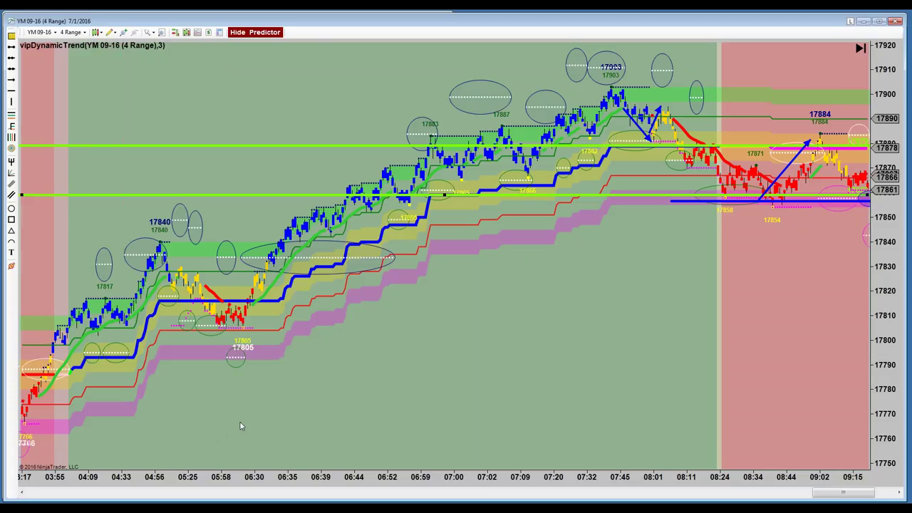
# Lower the green lines to about 17797 and 17766, then pan back to the overnight session
pyautogui.scroll(5, 240, 422)
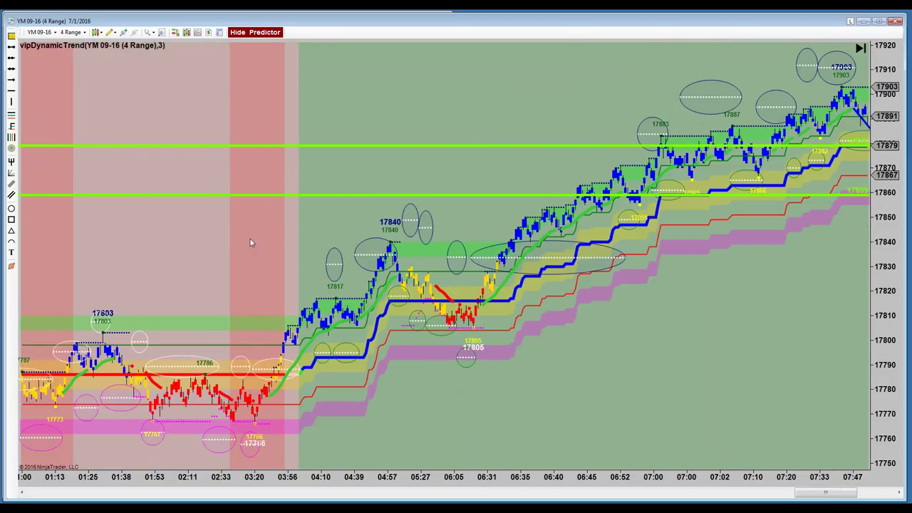
pyautogui.moveTo(341, 194); pyautogui.dragTo(307, 425)
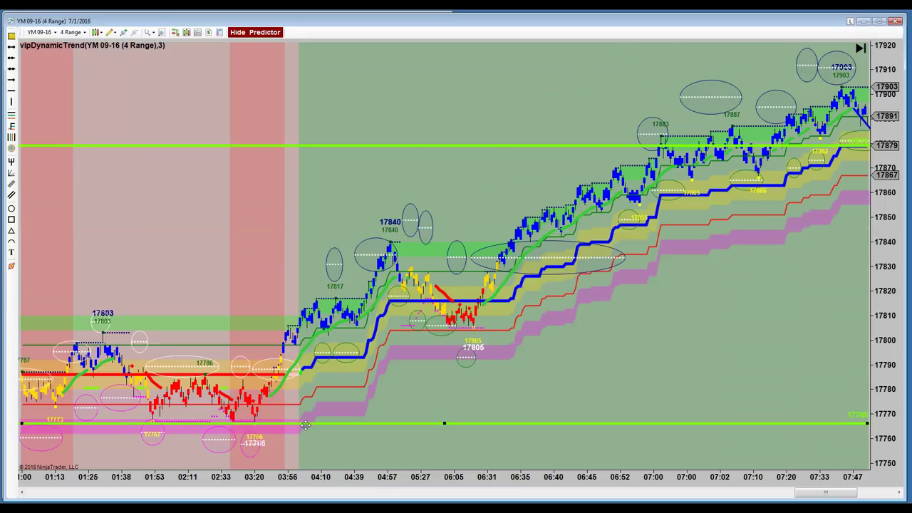
pyautogui.moveTo(385, 148); pyautogui.dragTo(361, 349)
pyautogui.moveTo(235, 238); pyautogui.dragTo(395, 228)
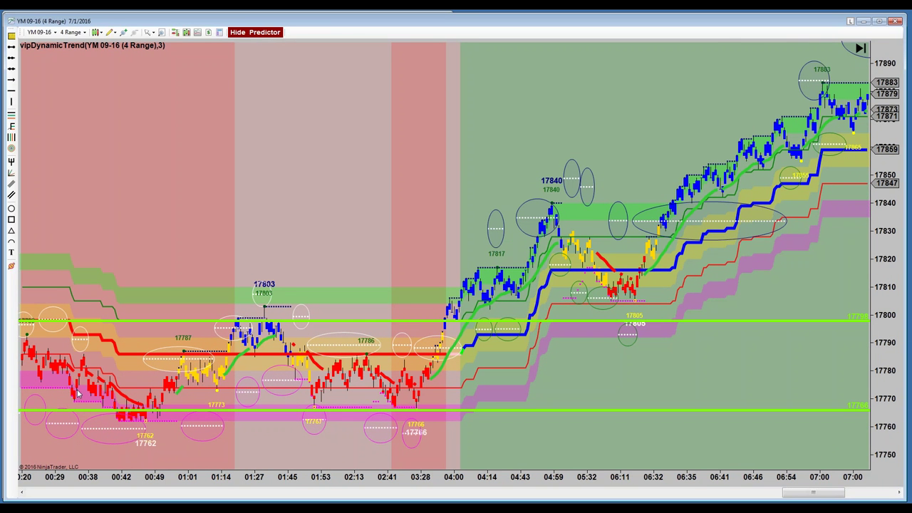
pyautogui.moveTo(318, 197); pyautogui.dragTo(65, 362)
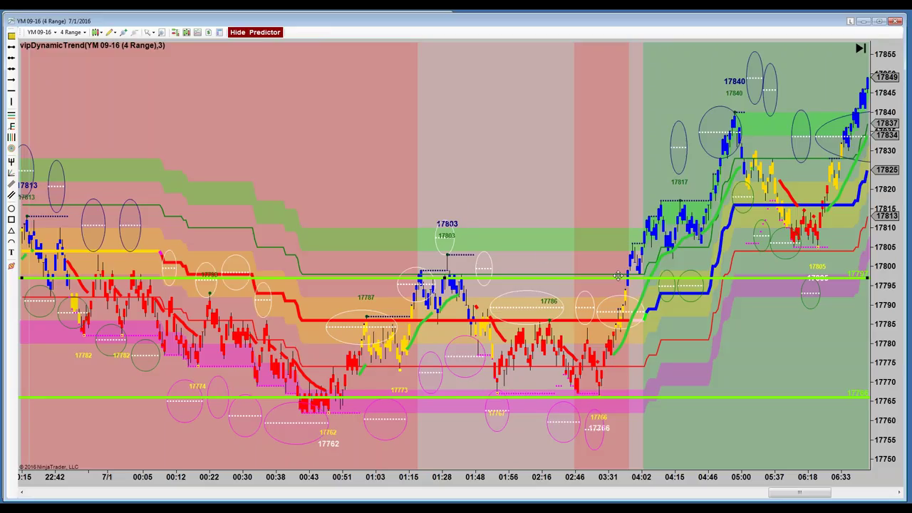
# Draw a blue arrow line from the morning lows up to the 17840 high on YM
pyautogui.click(11, 79)
pyautogui.moveTo(671, 256); pyautogui.dragTo(738, 120)
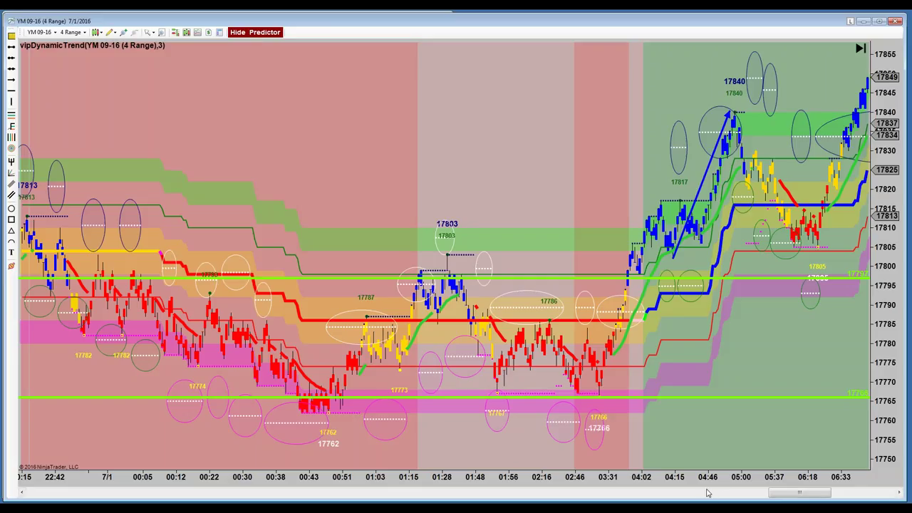
pyautogui.scroll(1, 705, 494)
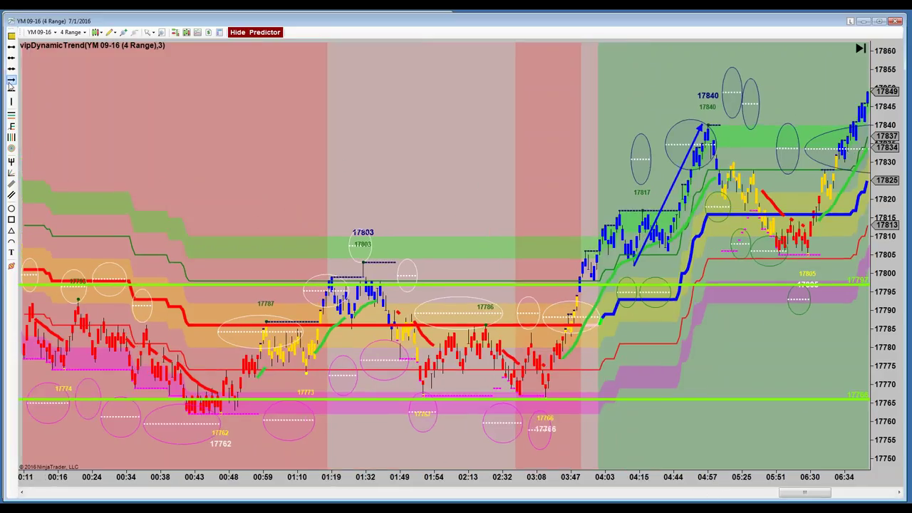
# Box the red and yellow bars near 17805 and the yellow bars near 17825 with shaded rectangles
pyautogui.click(10, 221)
pyautogui.moveTo(761, 215); pyautogui.dragTo(819, 256)
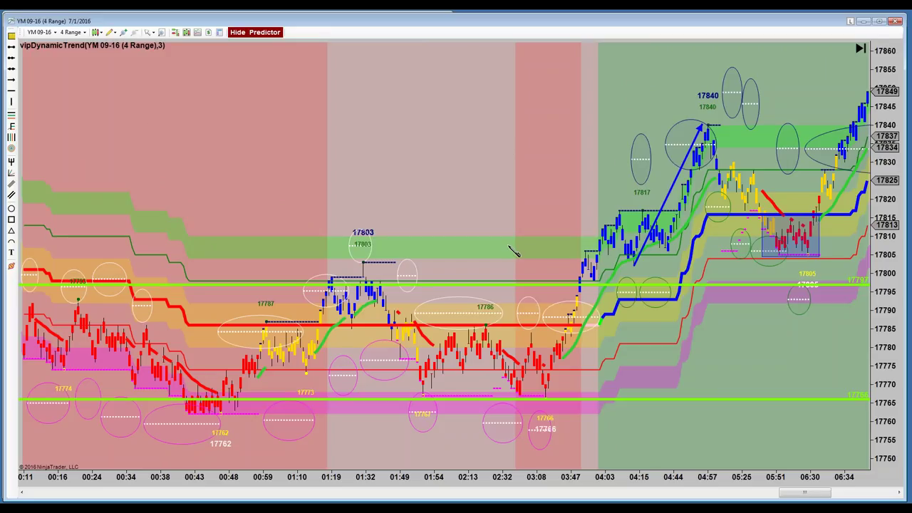
pyautogui.click(816, 170)
pyautogui.click(840, 200)
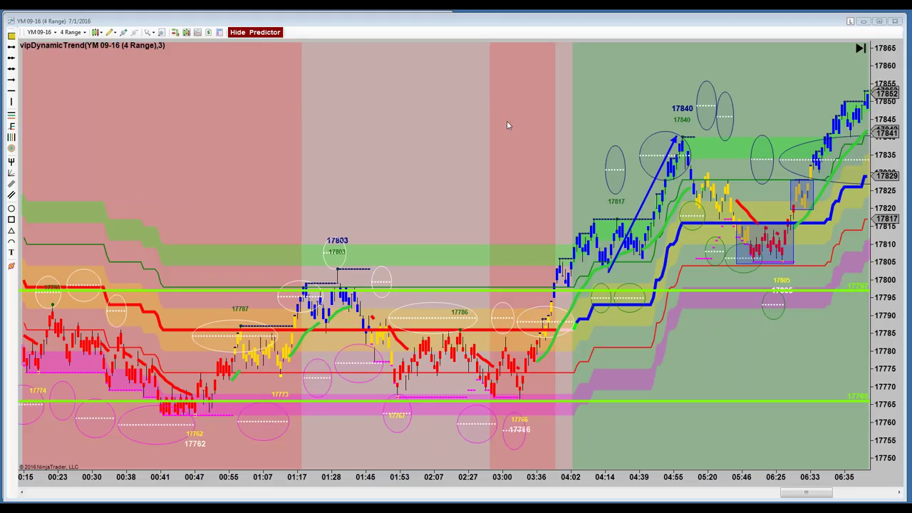
# Box the newest YM bars near 17829 with a rectangle stretched to the last bar
pyautogui.click(11, 208)
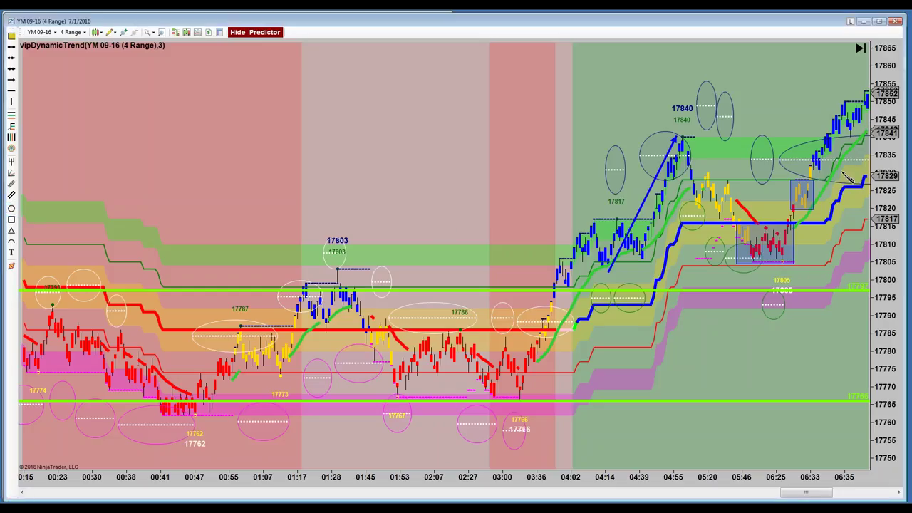
pyautogui.moveTo(845, 159); pyautogui.dragTo(869, 188)
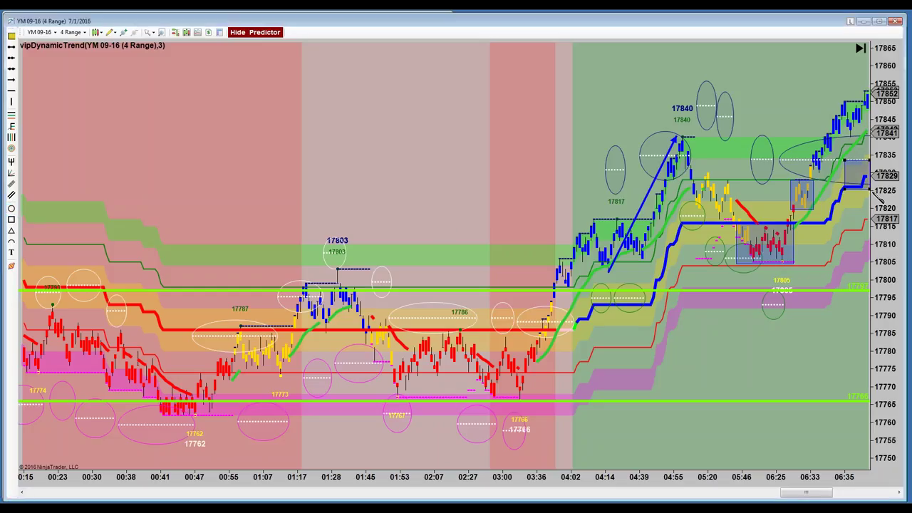
pyautogui.click(859, 201)
pyautogui.moveTo(859, 203); pyautogui.dragTo(862, 165)
# Circle the blue line near 17827 with an ellipse and box the bars just above
pyautogui.click(12, 208)
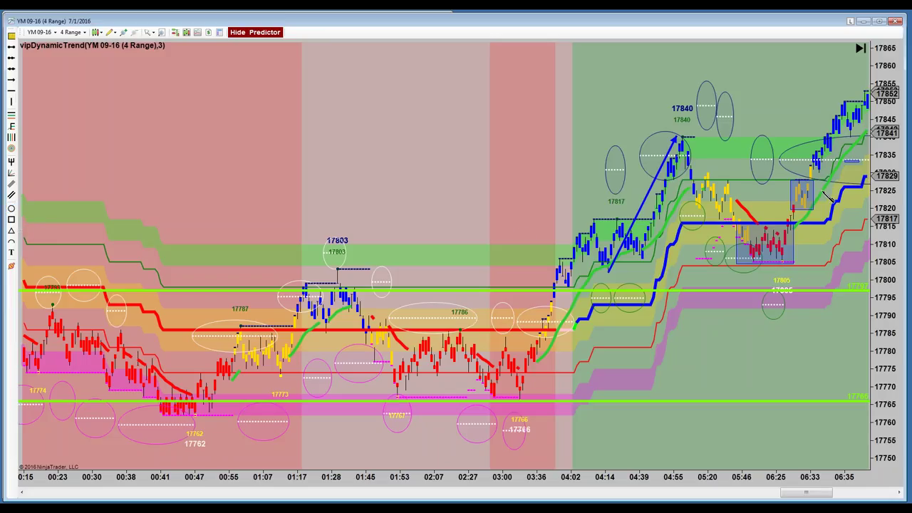
pyautogui.click(875, 202)
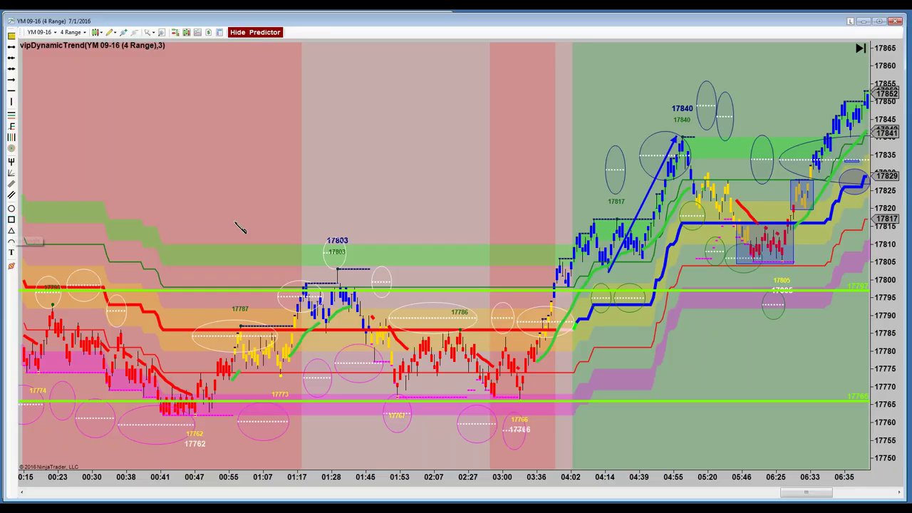
pyautogui.moveTo(842, 126)
pyautogui.mouseDown()
pyautogui.moveTo(869, 148)
pyautogui.moveTo(872, 171)
pyautogui.mouseUp()
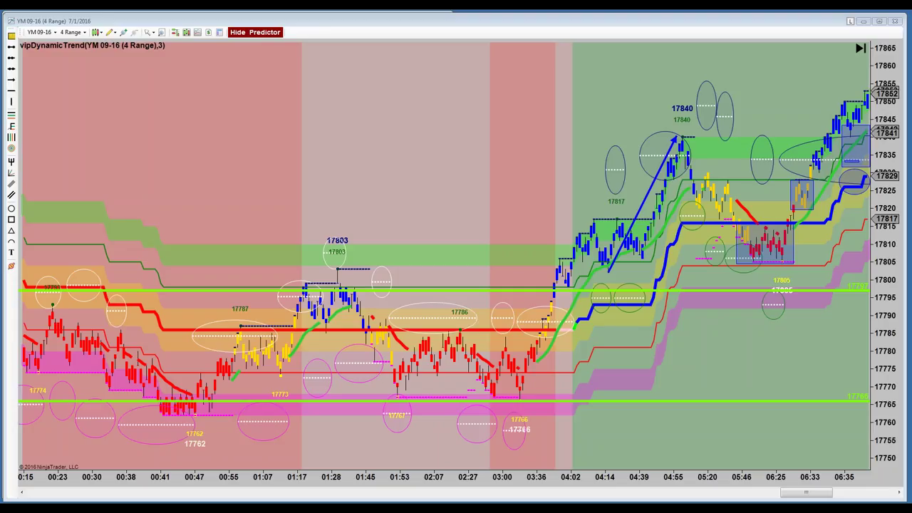
# Pan the YM chart forward so the bars run to about 06:59
pyautogui.hscroll(-2, 388, 332)
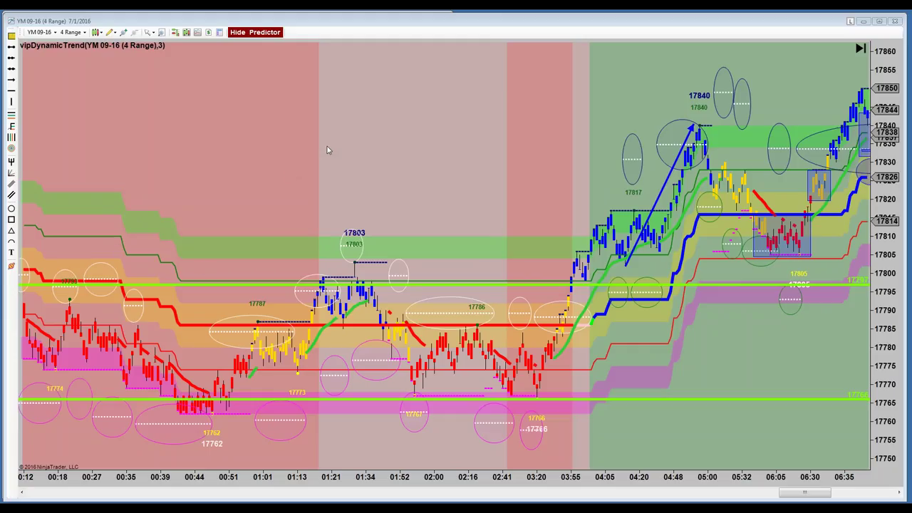
pyautogui.hscroll(1, 315, 158)
pyautogui.moveTo(314, 159); pyautogui.dragTo(169, 186)
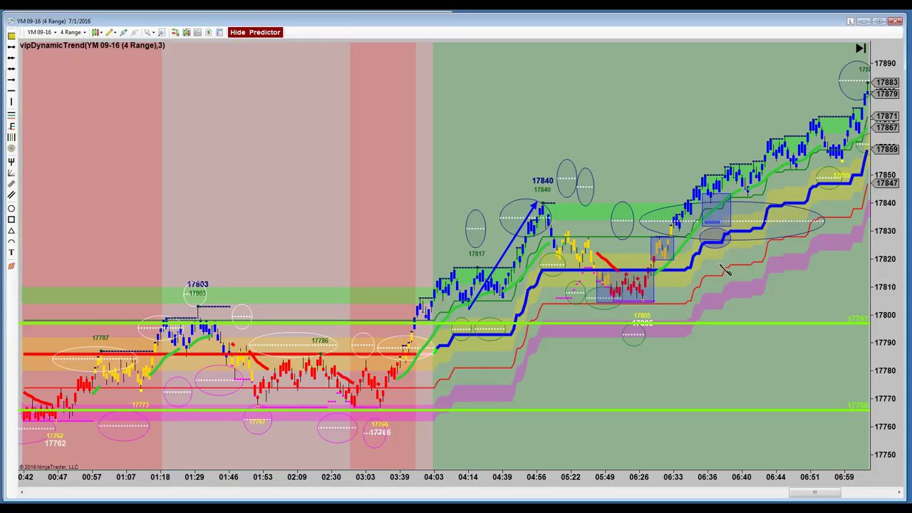
# Box the YM bar clusters around 06:44–06:51 and 06:51–06:59 with rectangles
pyautogui.moveTo(821, 140); pyautogui.dragTo(852, 160)
pyautogui.click(595, 177)
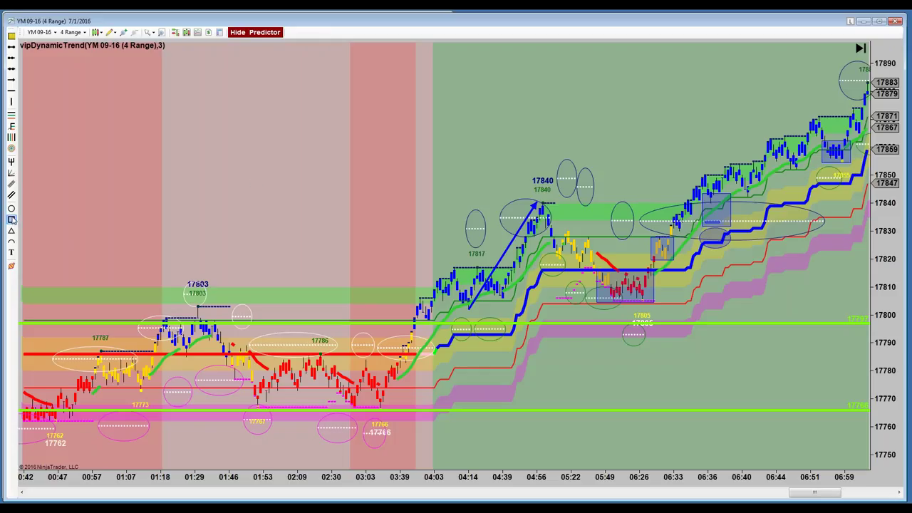
pyautogui.moveTo(779, 151); pyautogui.dragTo(804, 172)
pyautogui.click(783, 186)
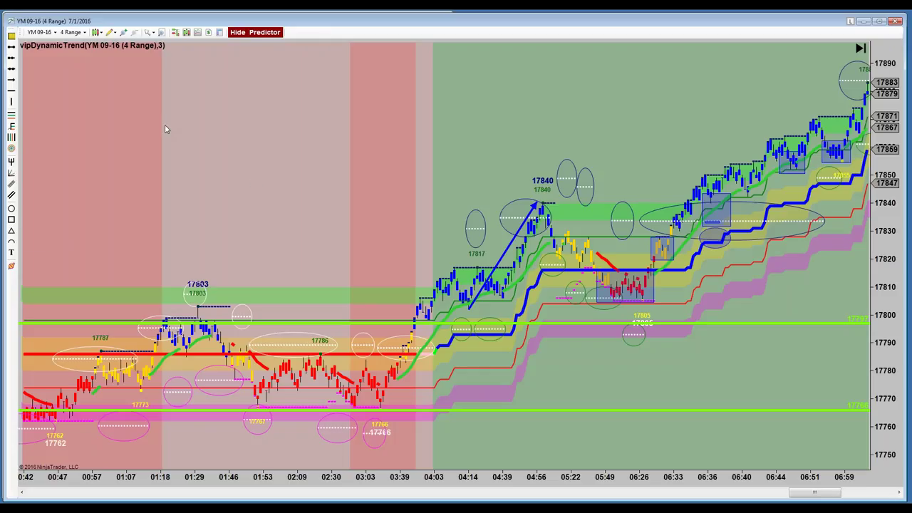
# Pan to 07:00, add a short downward line, and box sideways bars near 06:59 and 07:00
pyautogui.moveTo(253, 141); pyautogui.dragTo(181, 159)
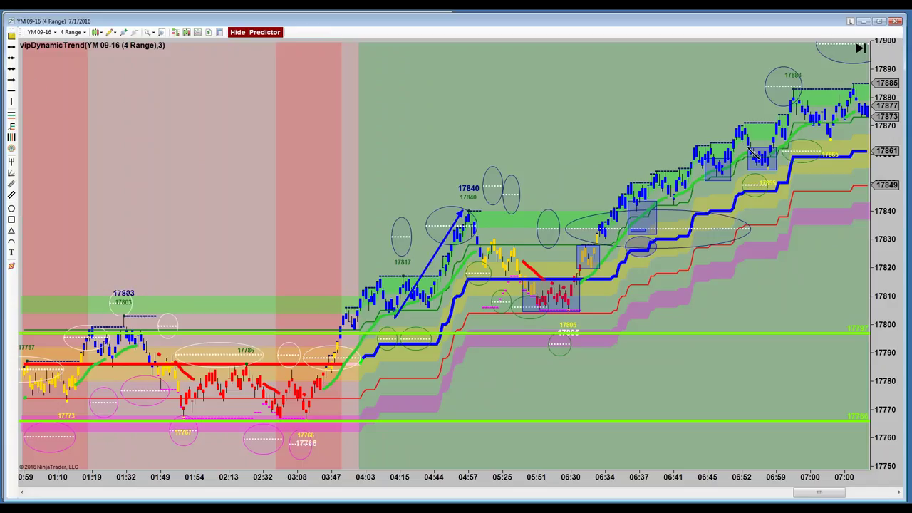
pyautogui.moveTo(746, 166); pyautogui.dragTo(760, 193)
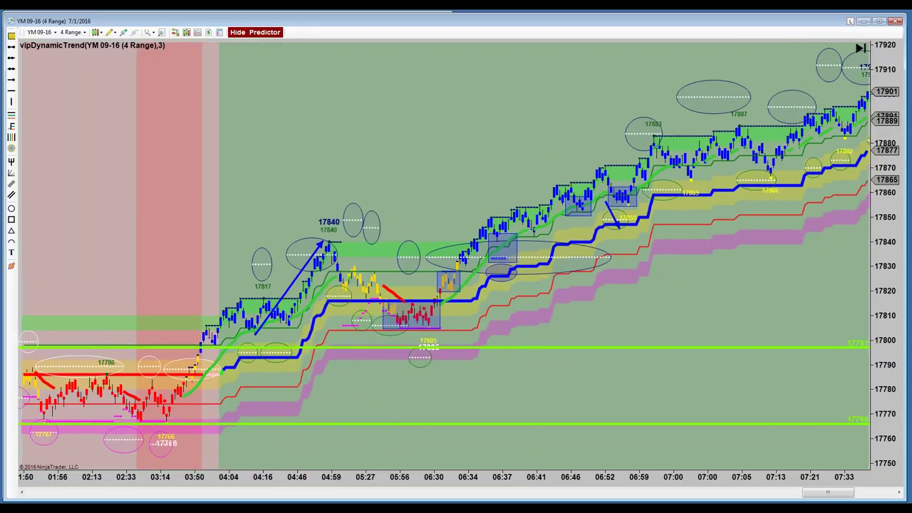
pyautogui.click(12, 219)
pyautogui.moveTo(674, 166); pyautogui.dragTo(706, 179)
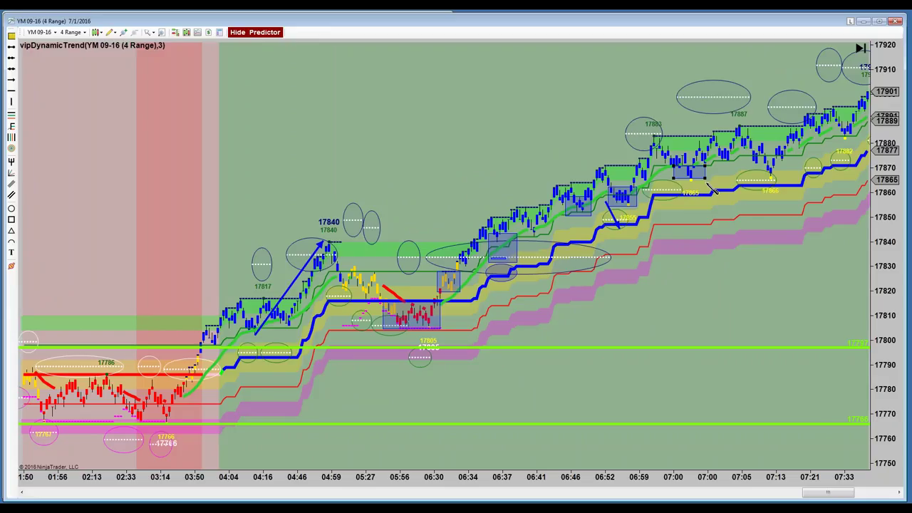
pyautogui.click(709, 186)
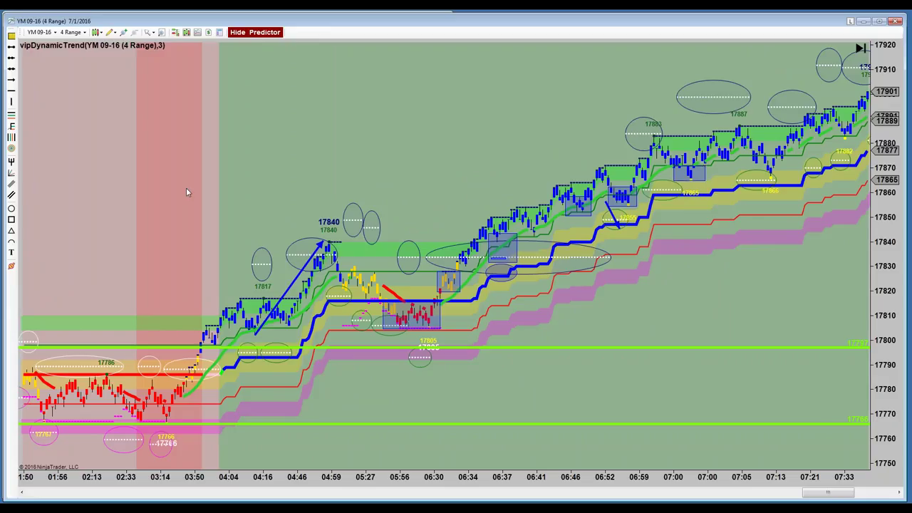
pyautogui.click(11, 220)
pyautogui.moveTo(750, 156); pyautogui.dragTo(788, 174)
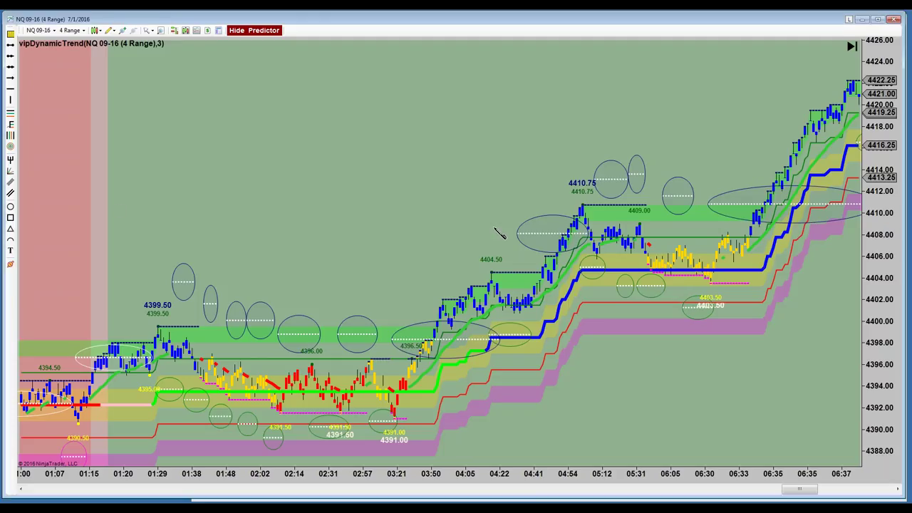
# On the NQ 09-16 chart, draw a shaded rectangle around the yellow bars near 4404–4406 after 05:31
pyautogui.moveTo(643, 254)
pyautogui.mouseDown()
pyautogui.moveTo(717, 275)
pyautogui.moveTo(658, 275)
pyautogui.moveTo(677, 279)
pyautogui.mouseUp()
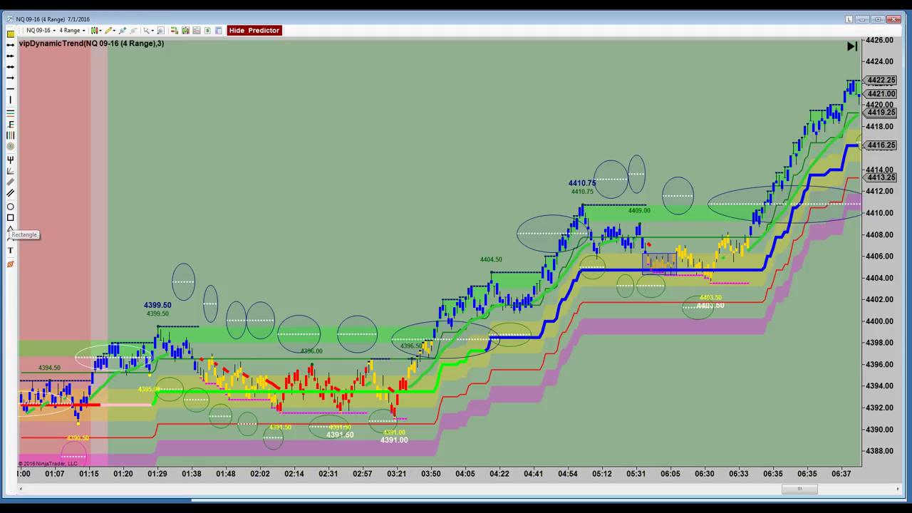
# Draw three more rectangles boxing the sideways NQ bars near 06:05, 06:30 and 06:33
pyautogui.moveTo(701, 258); pyautogui.dragTo(671, 242)
pyautogui.click(11, 218)
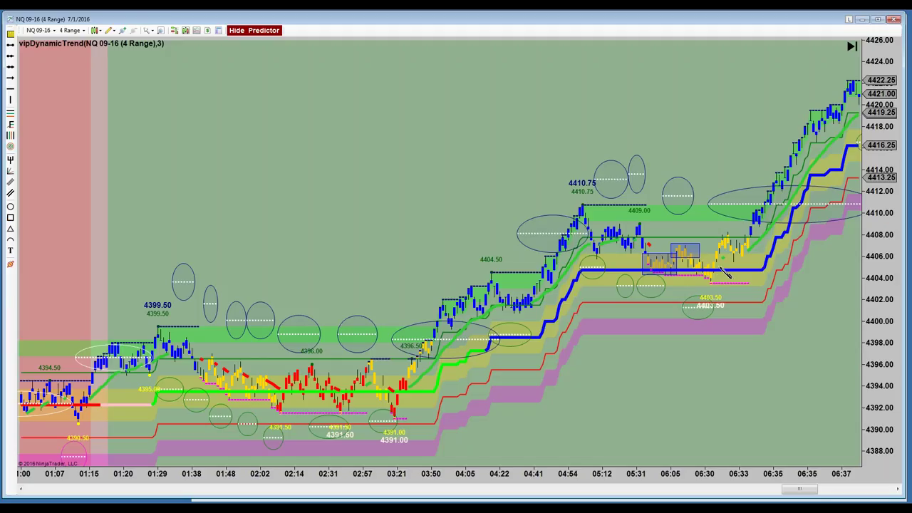
pyautogui.moveTo(721, 272); pyautogui.dragTo(723, 284)
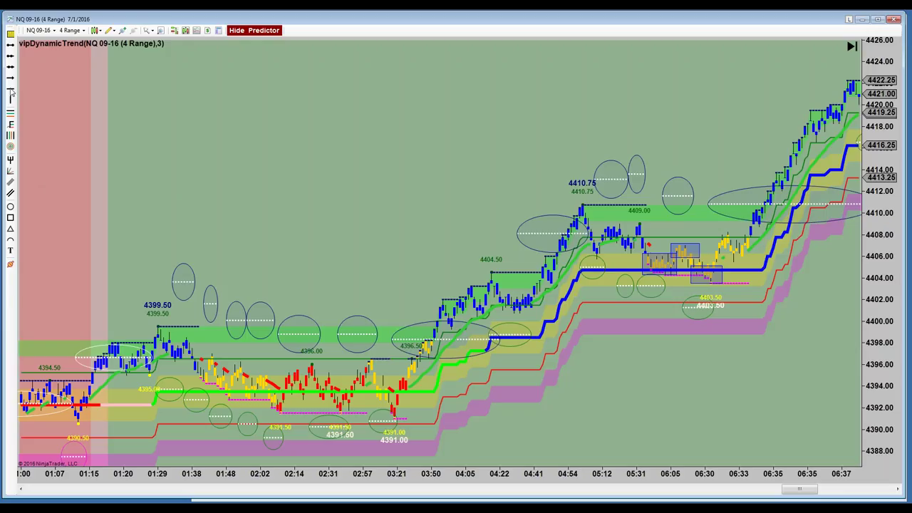
pyautogui.click(10, 218)
pyautogui.click(711, 235)
pyautogui.click(757, 254)
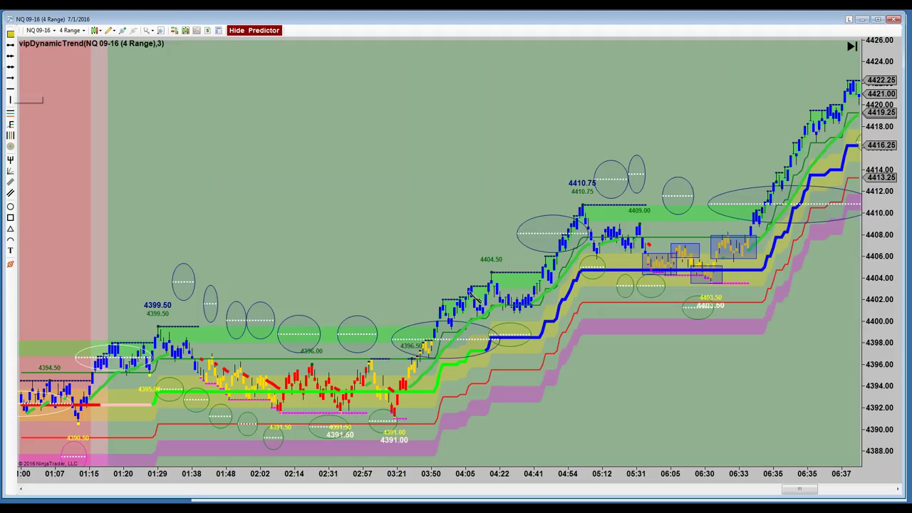
# Draw blue arrow lines up the rally from 03:21 and up from the 06:30 boxes
pyautogui.click(385, 369)
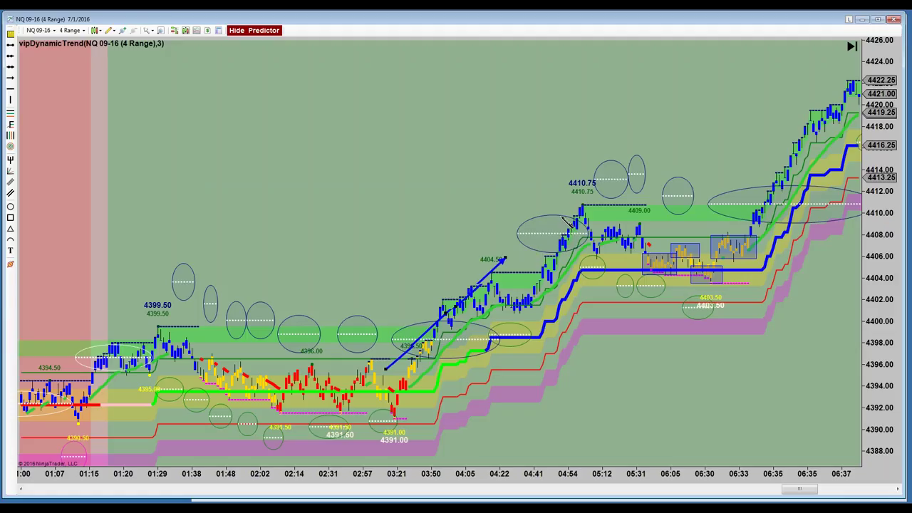
pyautogui.click(563, 208)
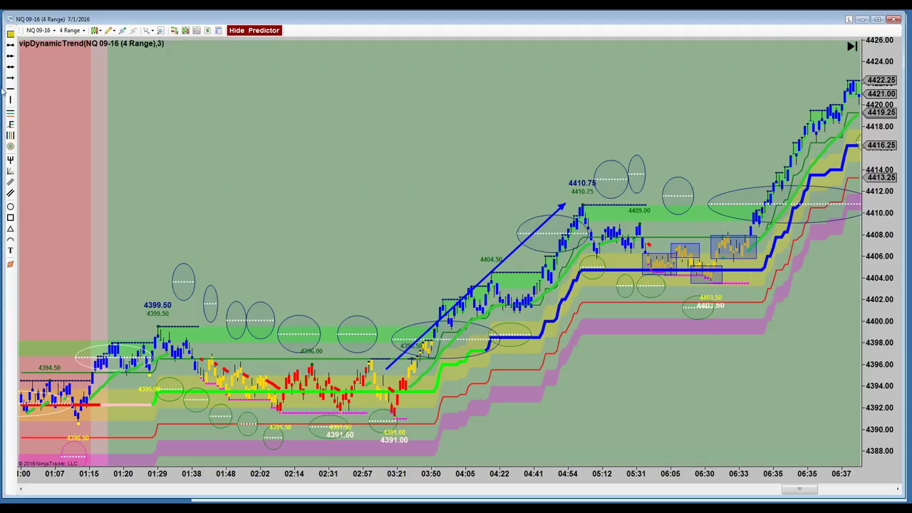
pyautogui.moveTo(730, 237); pyautogui.dragTo(752, 195)
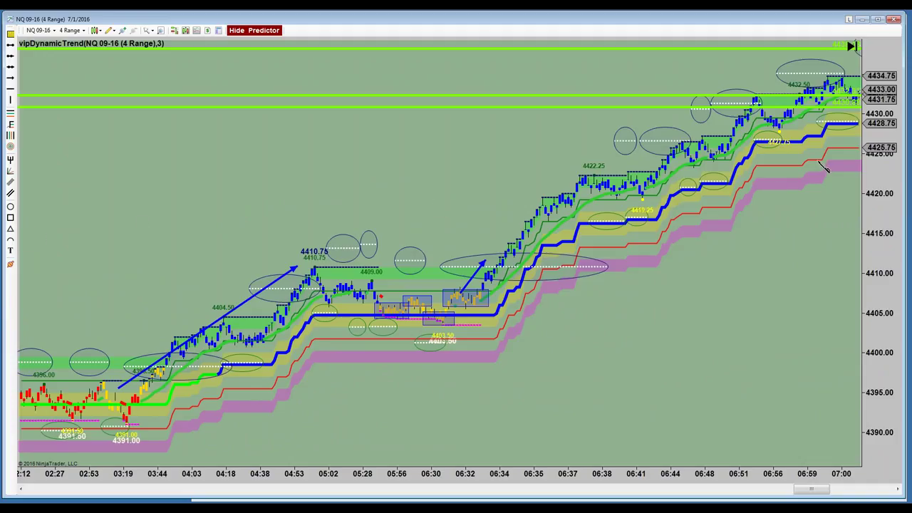
# Box the 06:48 and 06:56 pullbacks, arrow up toward 4432.50, and scroll to 07:37
pyautogui.moveTo(702, 146); pyautogui.dragTo(734, 161)
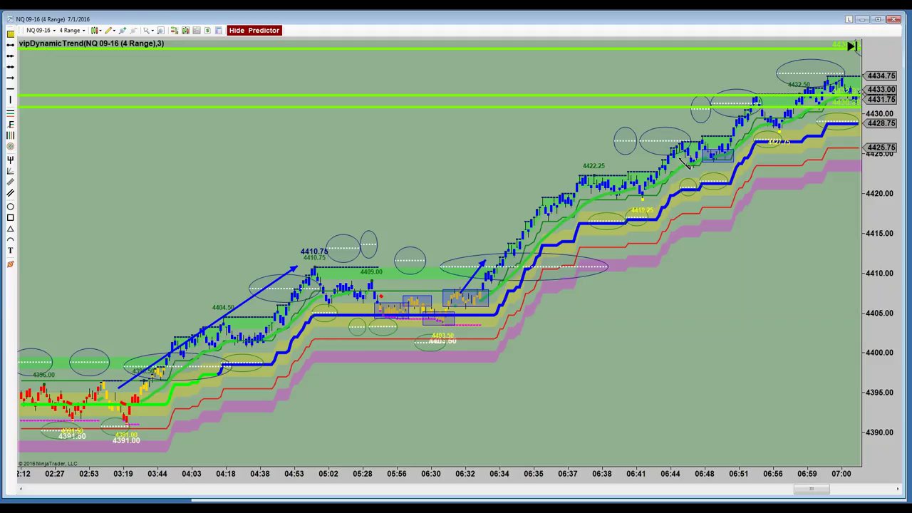
pyautogui.moveTo(789, 133); pyautogui.dragTo(756, 113)
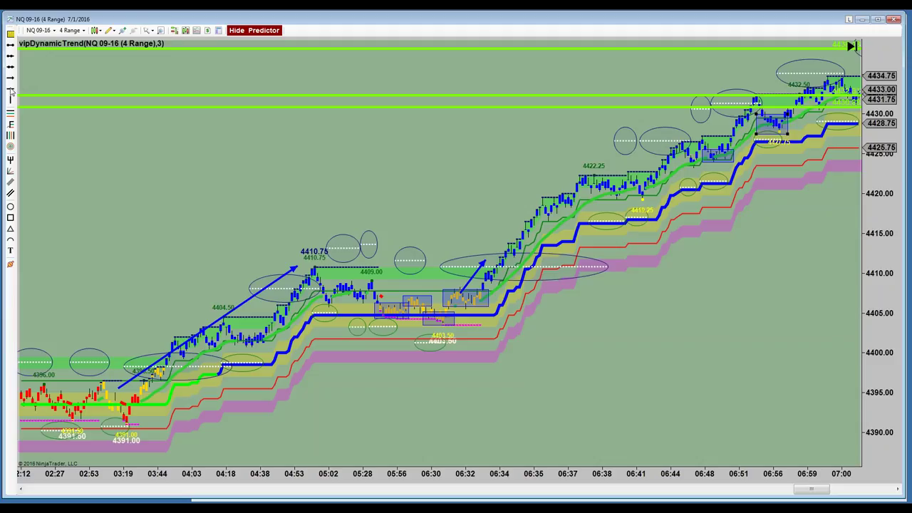
pyautogui.click(784, 127)
pyautogui.click(814, 75)
pyautogui.moveTo(427, 149); pyautogui.dragTo(95, 271)
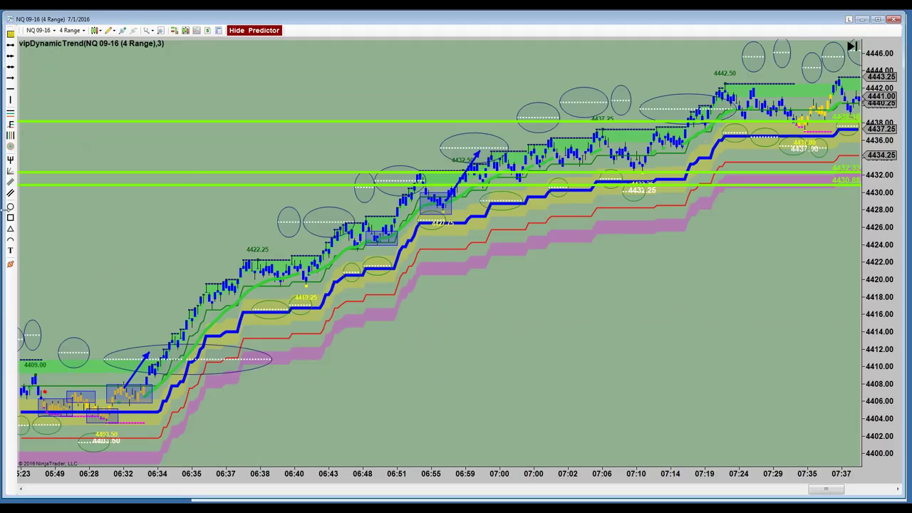
# Box the 07:09 and 07:33 dips near 4437–4439, then scroll the chart to 08:25
pyautogui.click(615, 154)
pyautogui.click(655, 177)
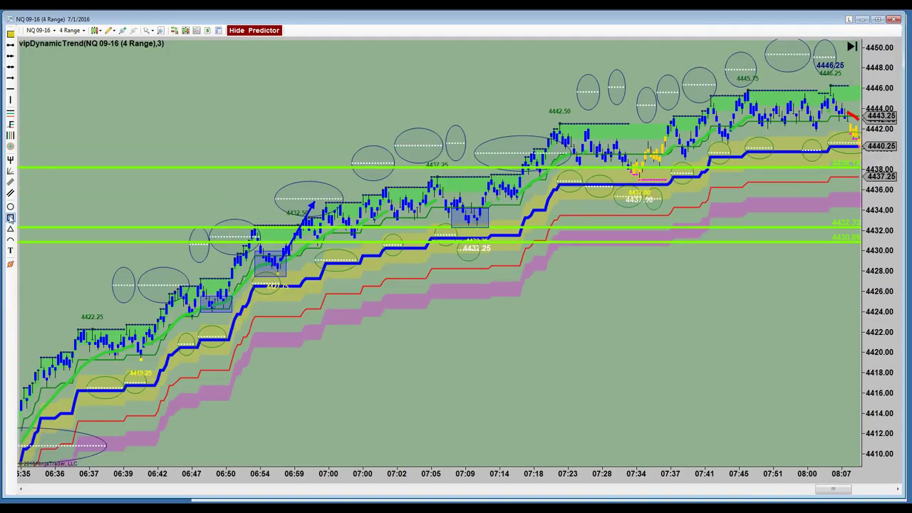
pyautogui.moveTo(623, 159); pyautogui.dragTo(649, 183)
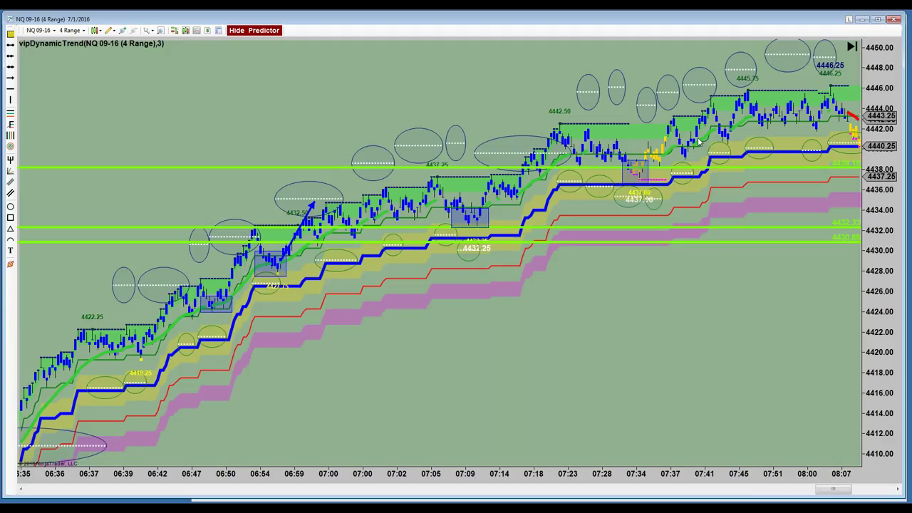
pyautogui.moveTo(426, 99); pyautogui.dragTo(306, 100)
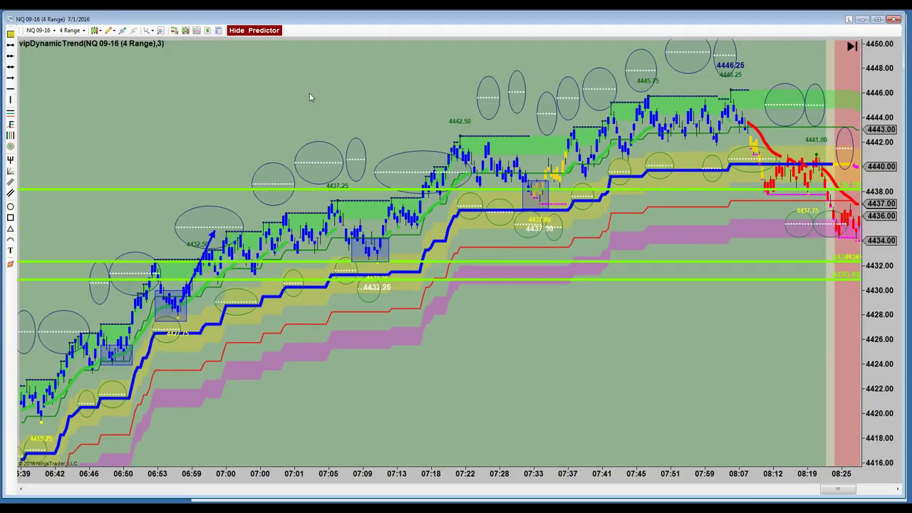